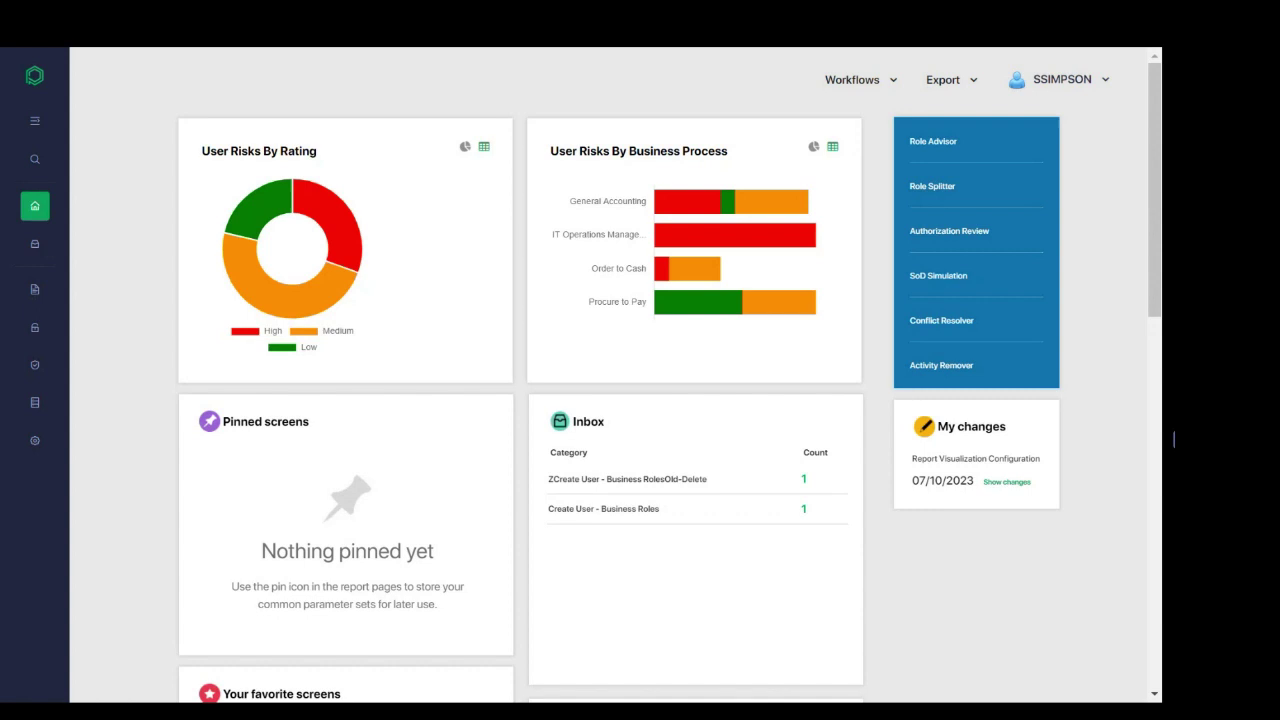
# Step: Expand Admin > Groups and Workflow in the sidebar and open the SAP ERP Workflow Steps page
pyautogui.moveTo(37, 443)
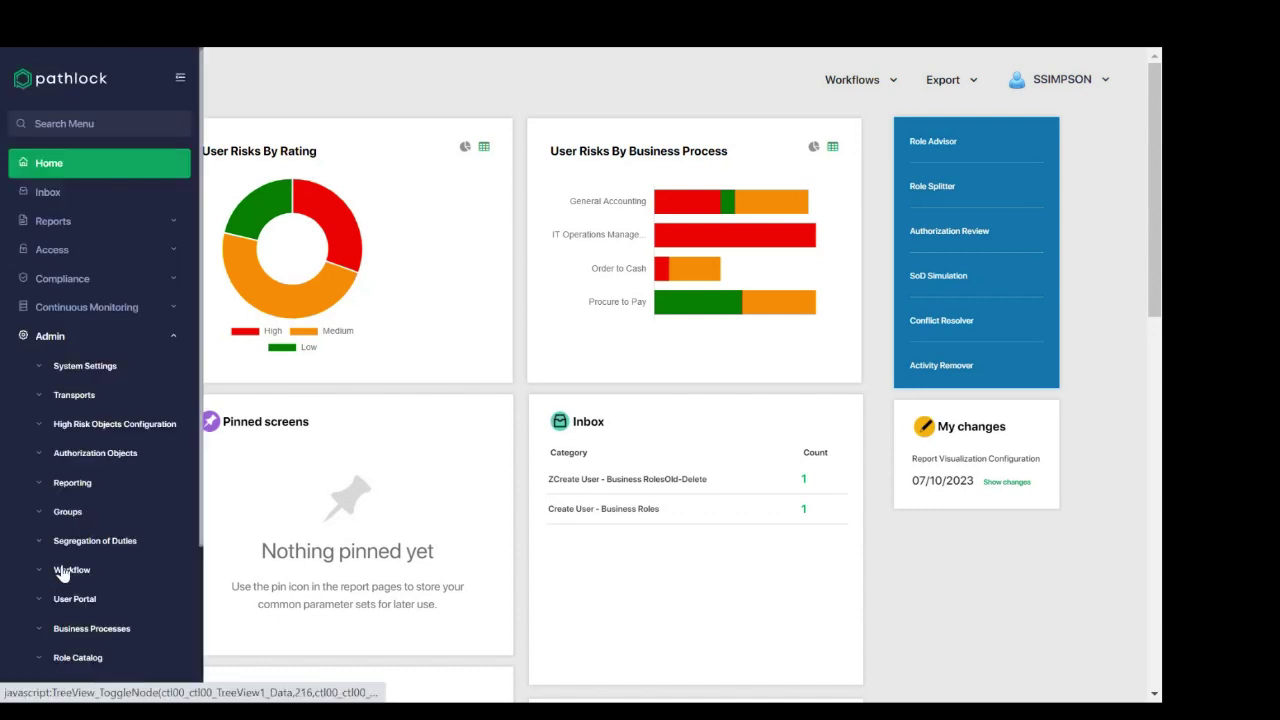
pyautogui.click(39, 514)
pyautogui.scroll(-3, 37, 519)
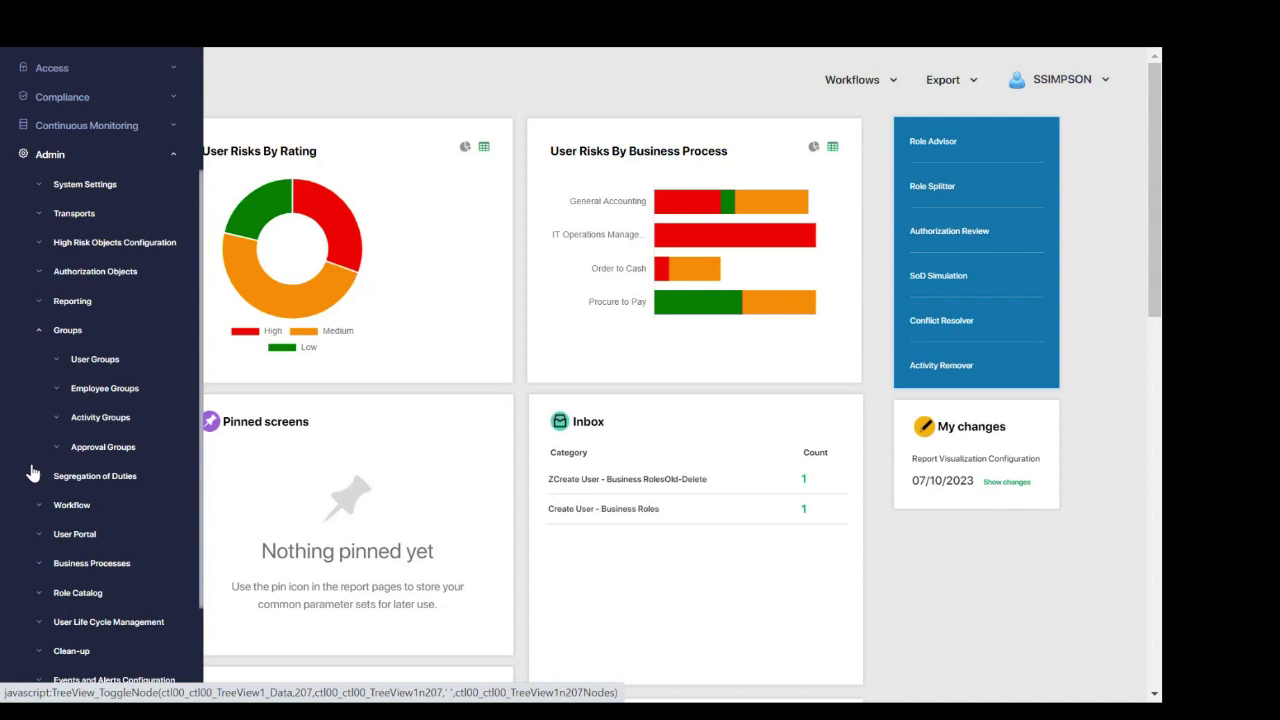
pyautogui.scroll(-3, 32, 473)
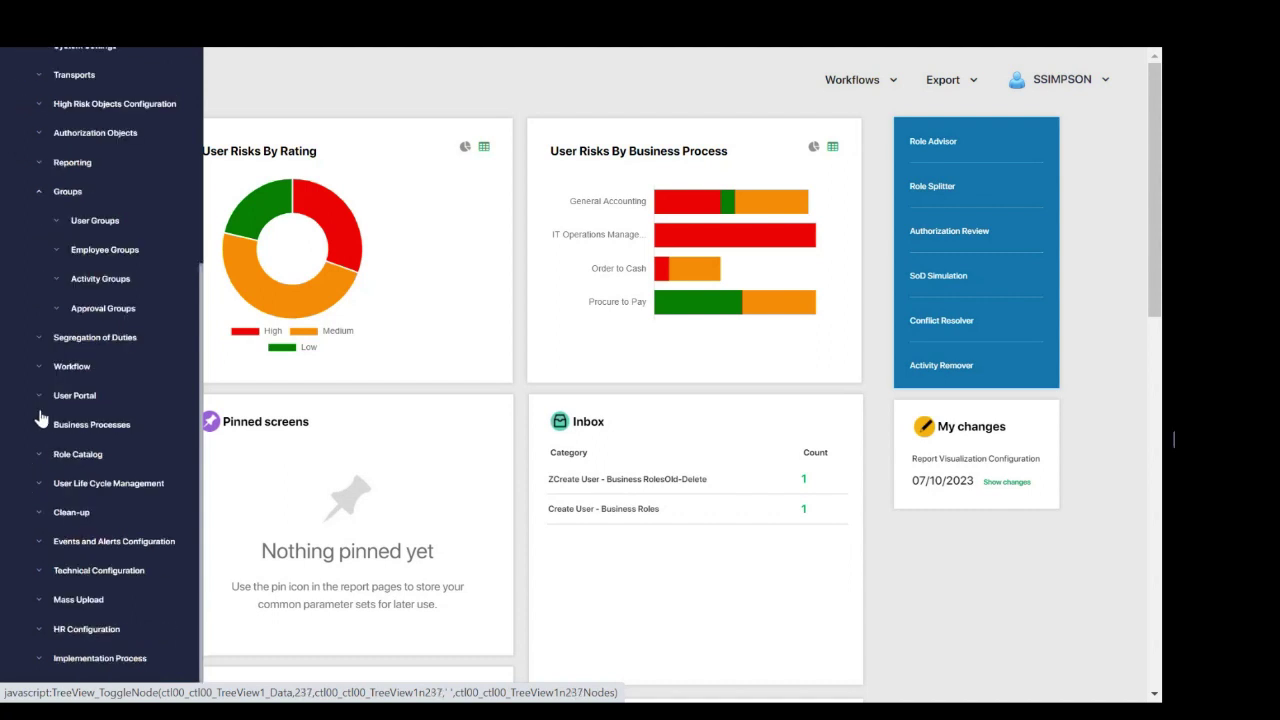
pyautogui.click(40, 369)
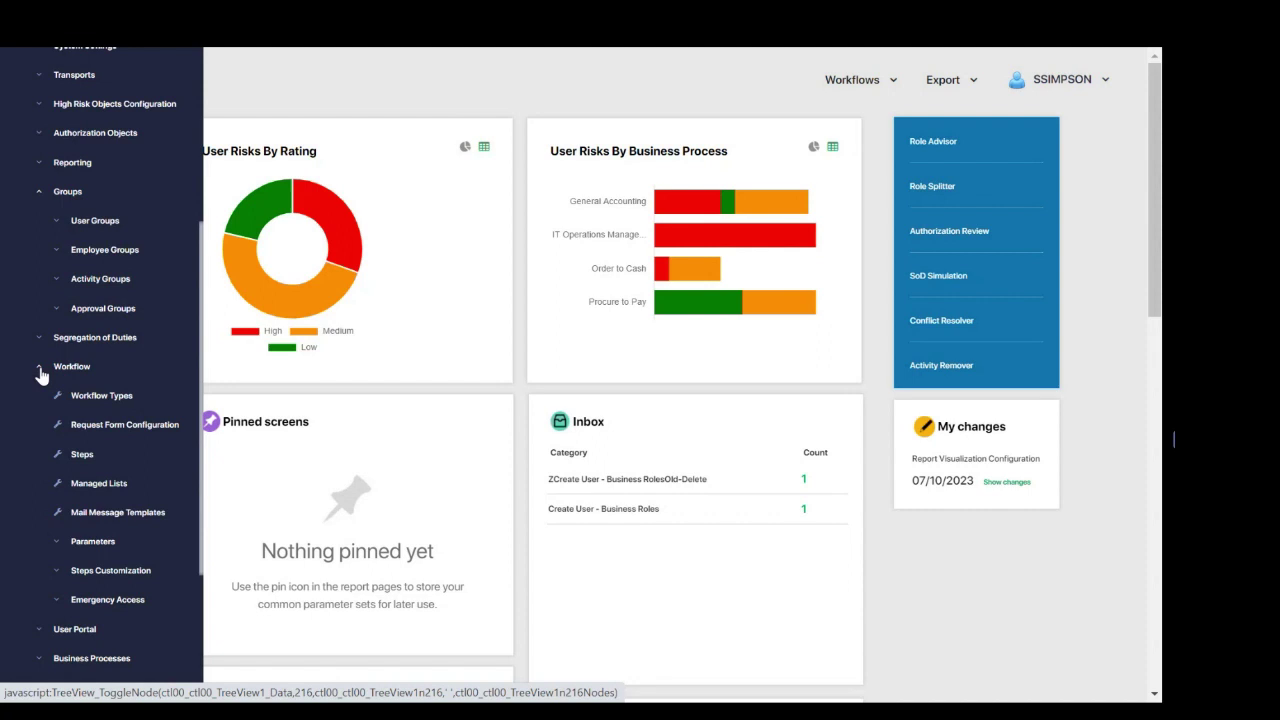
pyautogui.click(84, 456)
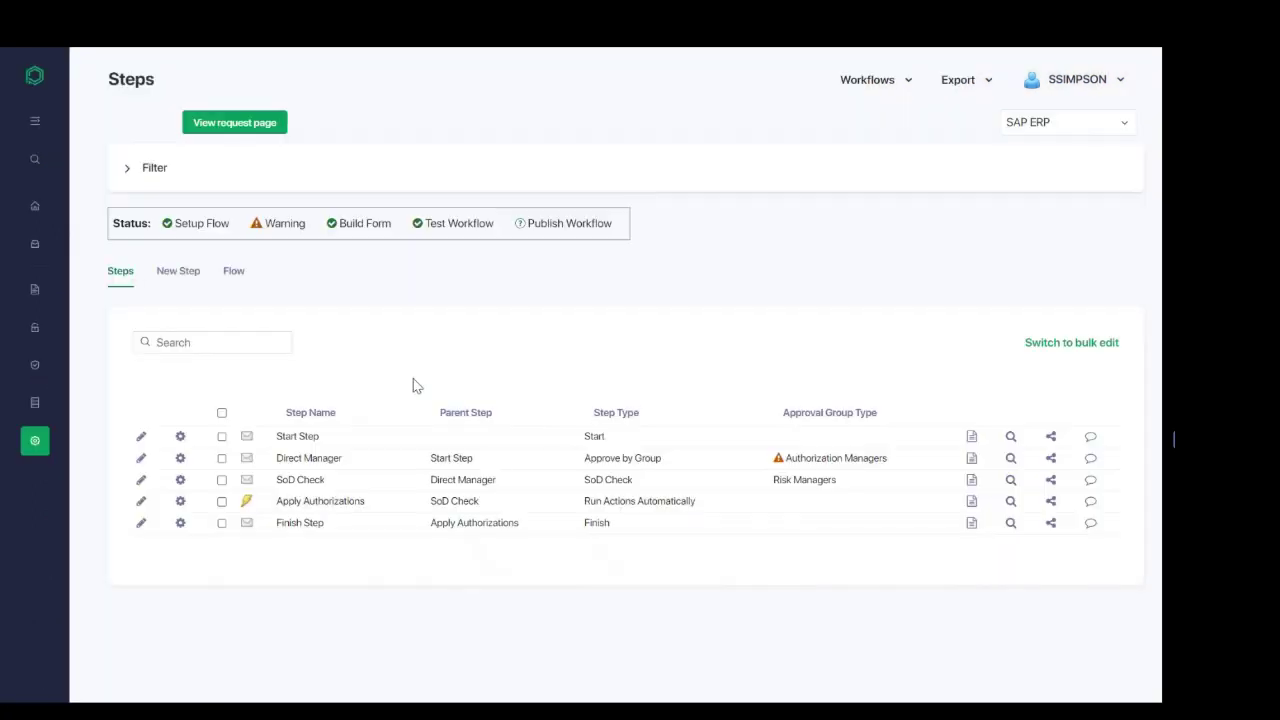
# Step: Reveal the Authorization Request workflow filter and switch to the workflow's Flow diagram
pyautogui.click(127, 168)
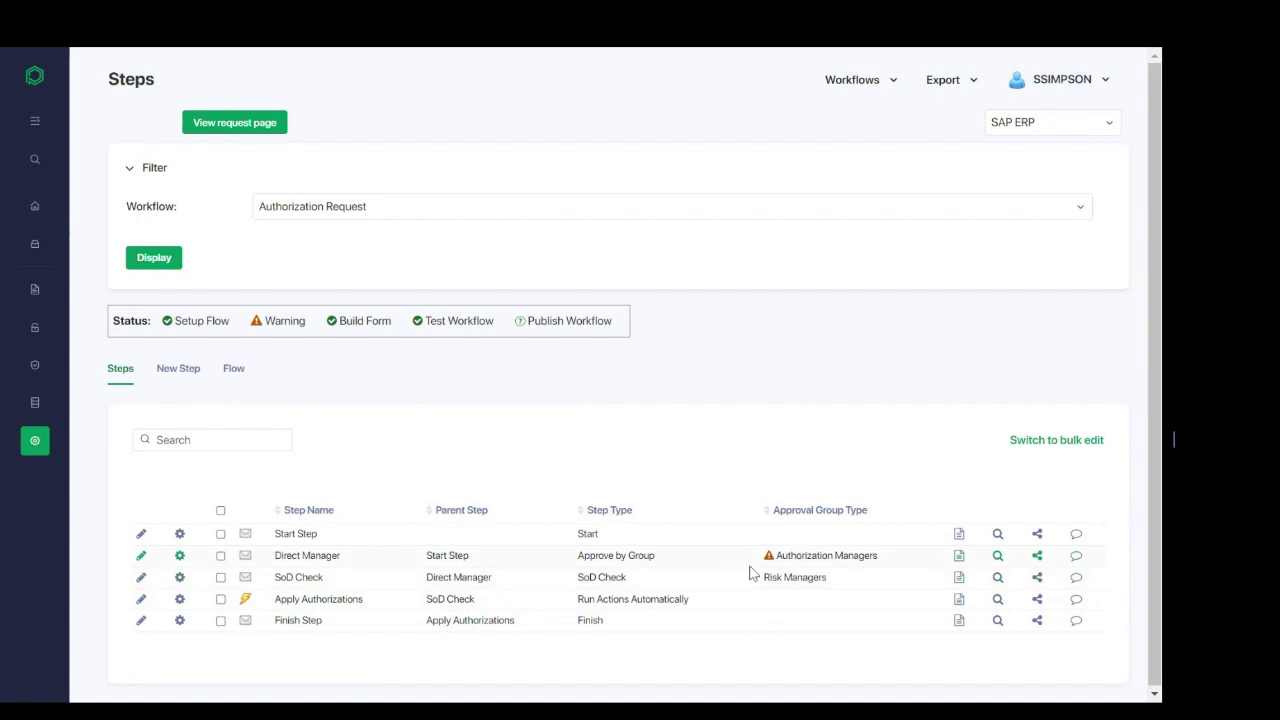
pyautogui.click(233, 369)
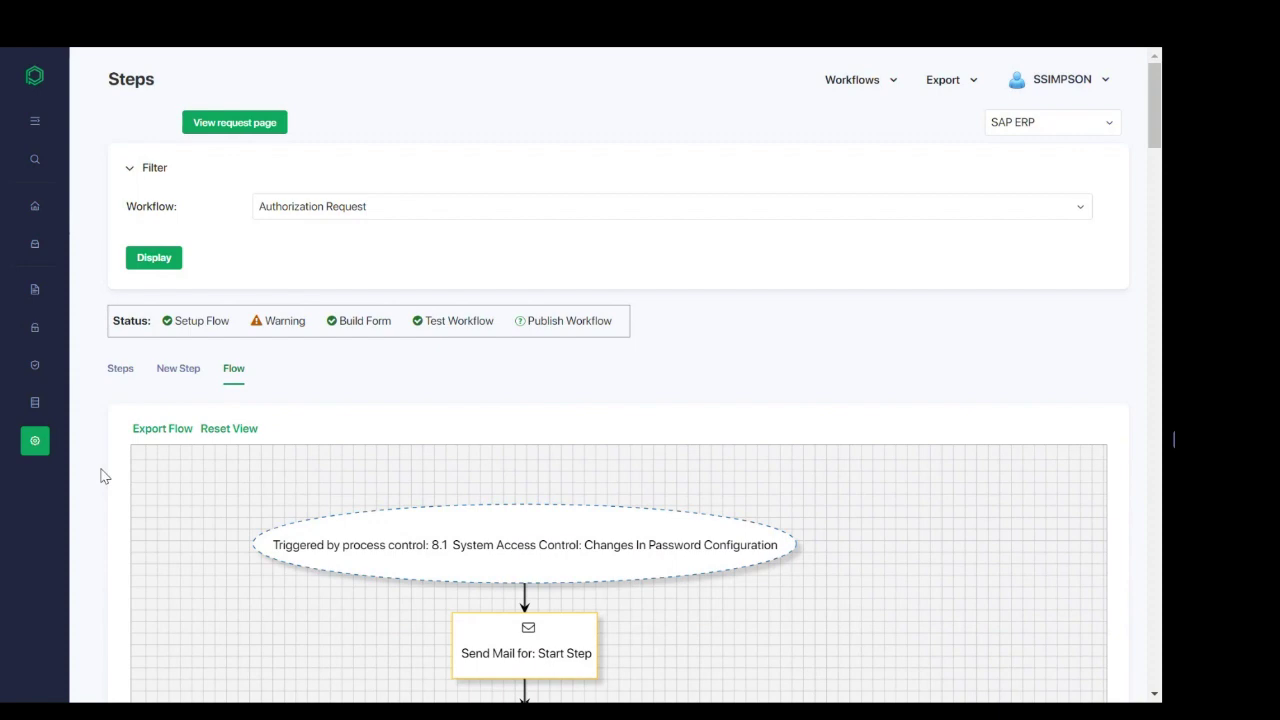
# Step: Scroll the Authorization Request flow diagram from manager approval down to Workflow Finished
pyautogui.scroll(-3, 102, 474)
pyautogui.scroll(-2, 102, 476)
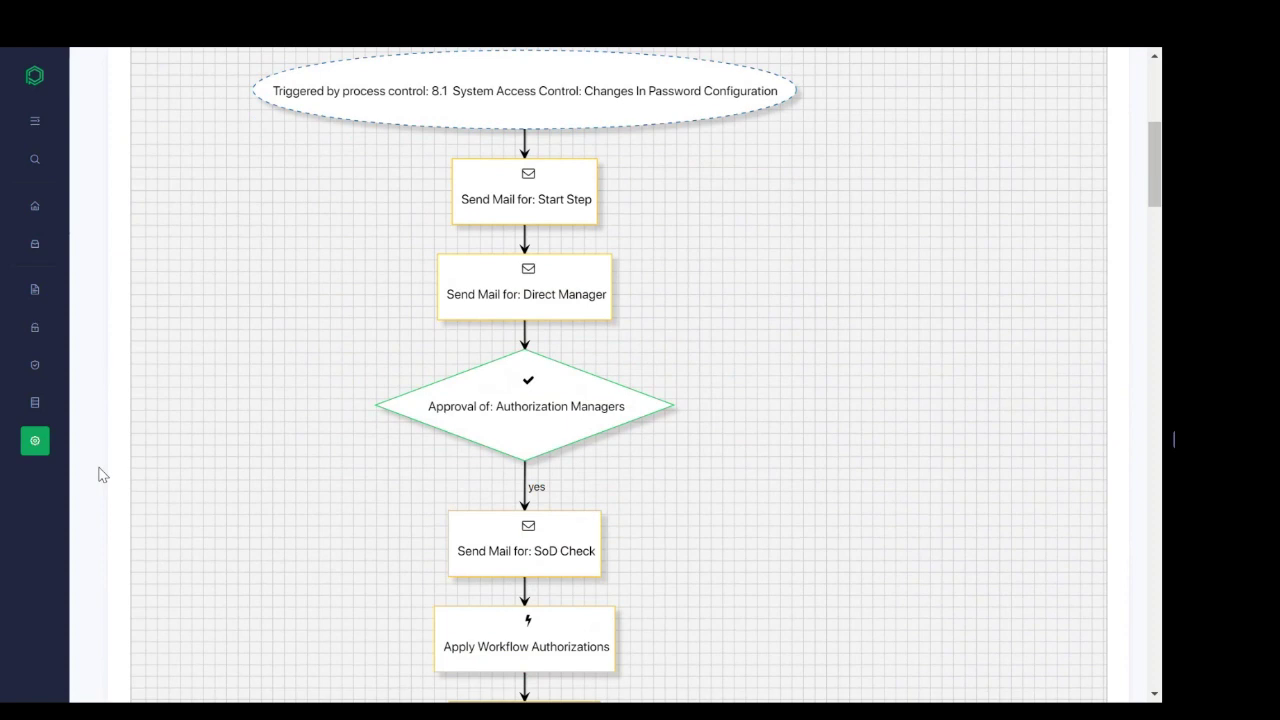
pyautogui.scroll(-1, 102, 474)
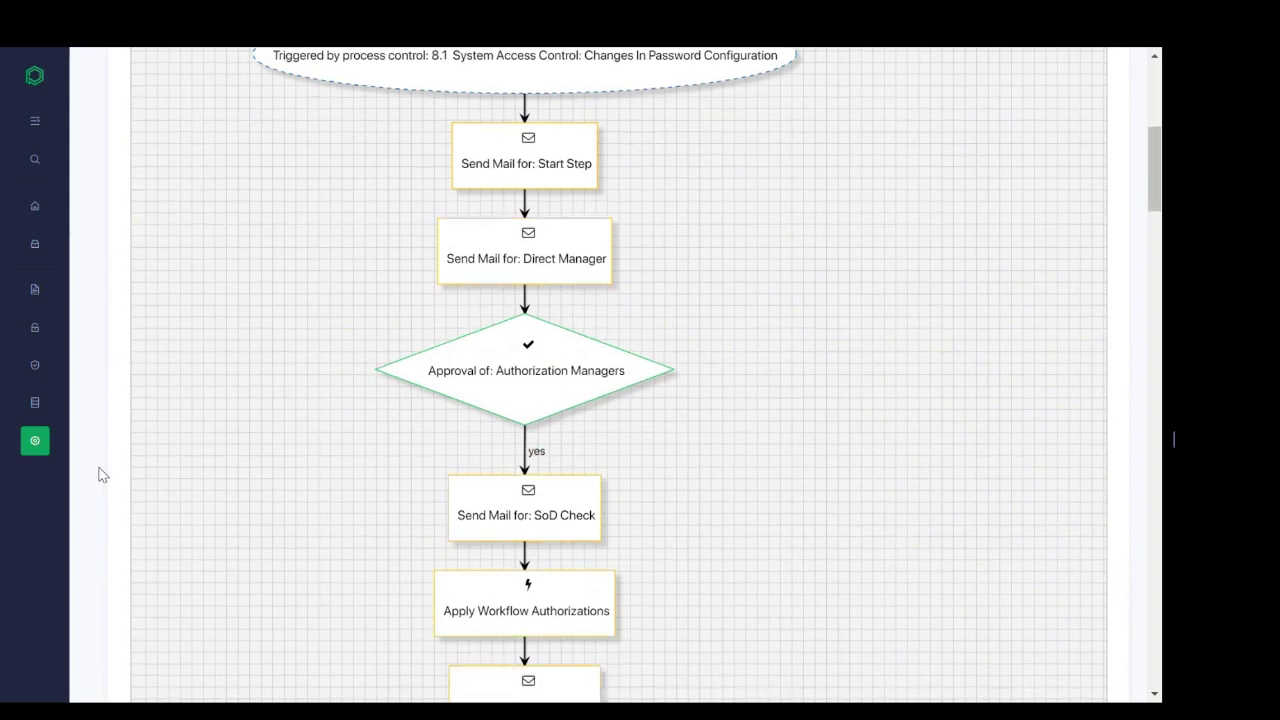
pyautogui.scroll(-2, 102, 476)
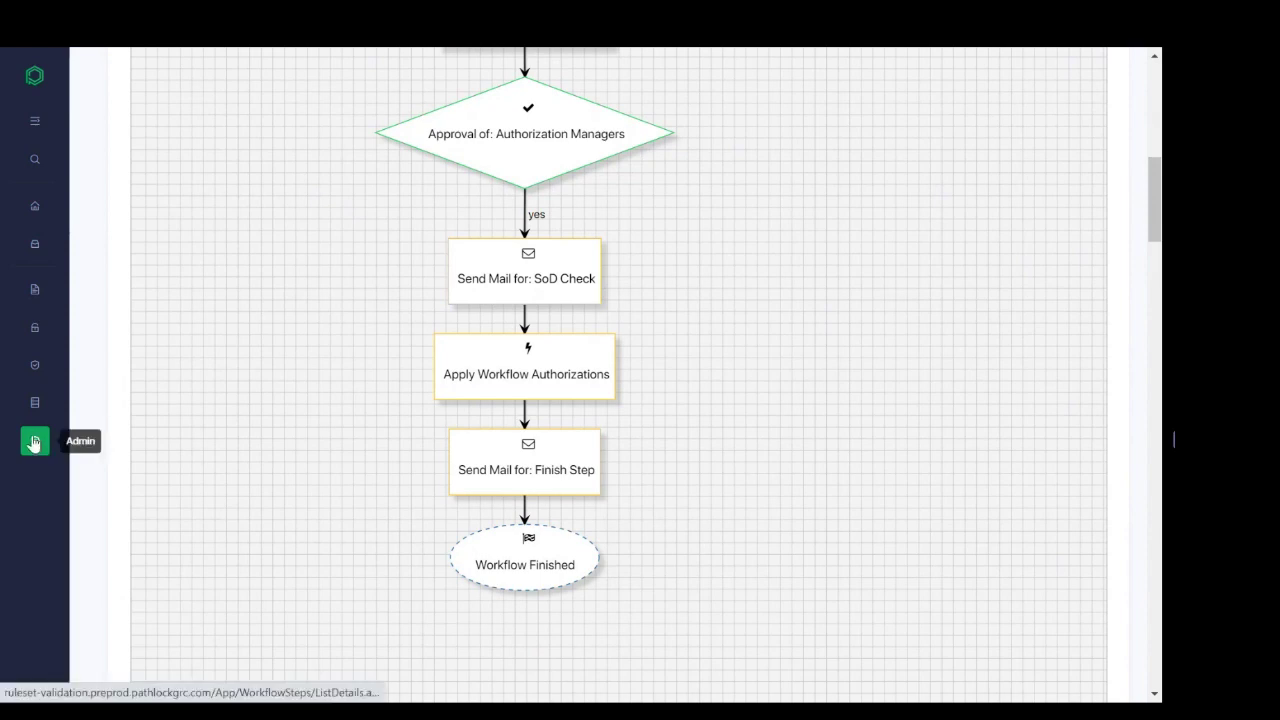
# Step: Go to Admin > Groups > User Groups > User Group Type Configuration, showing seven types
pyautogui.moveTo(34, 442)
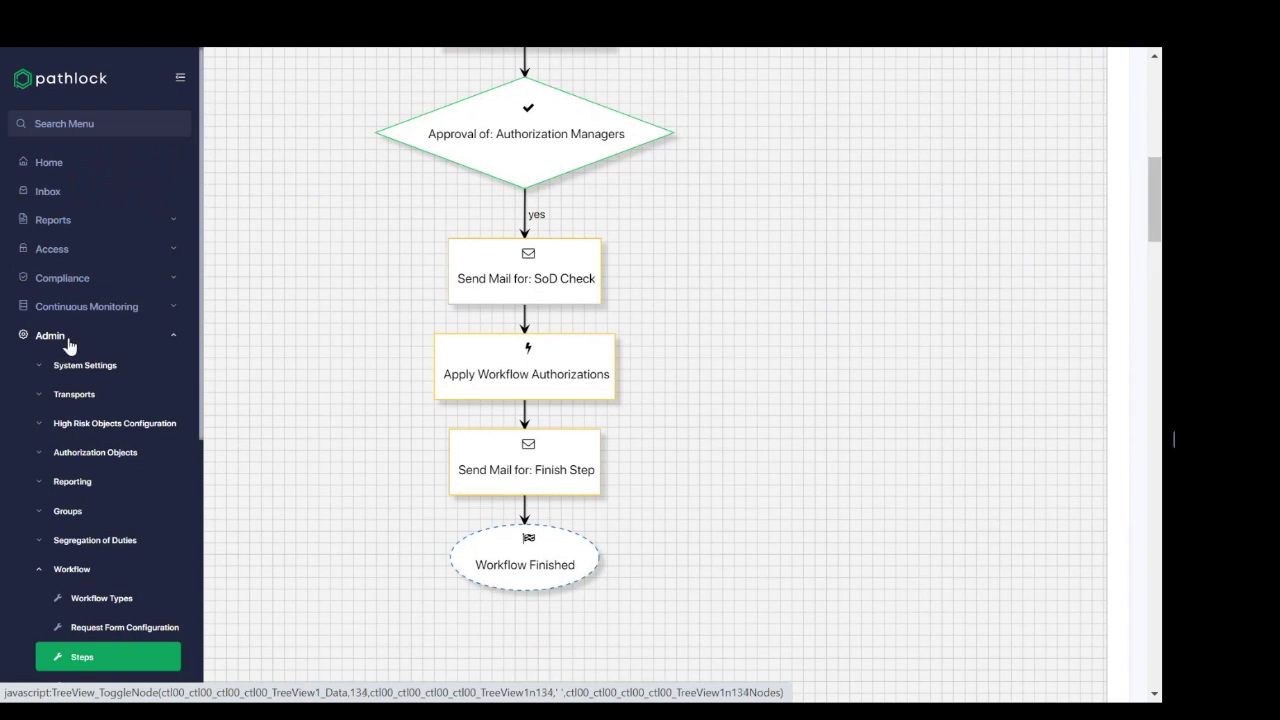
pyautogui.click(37, 513)
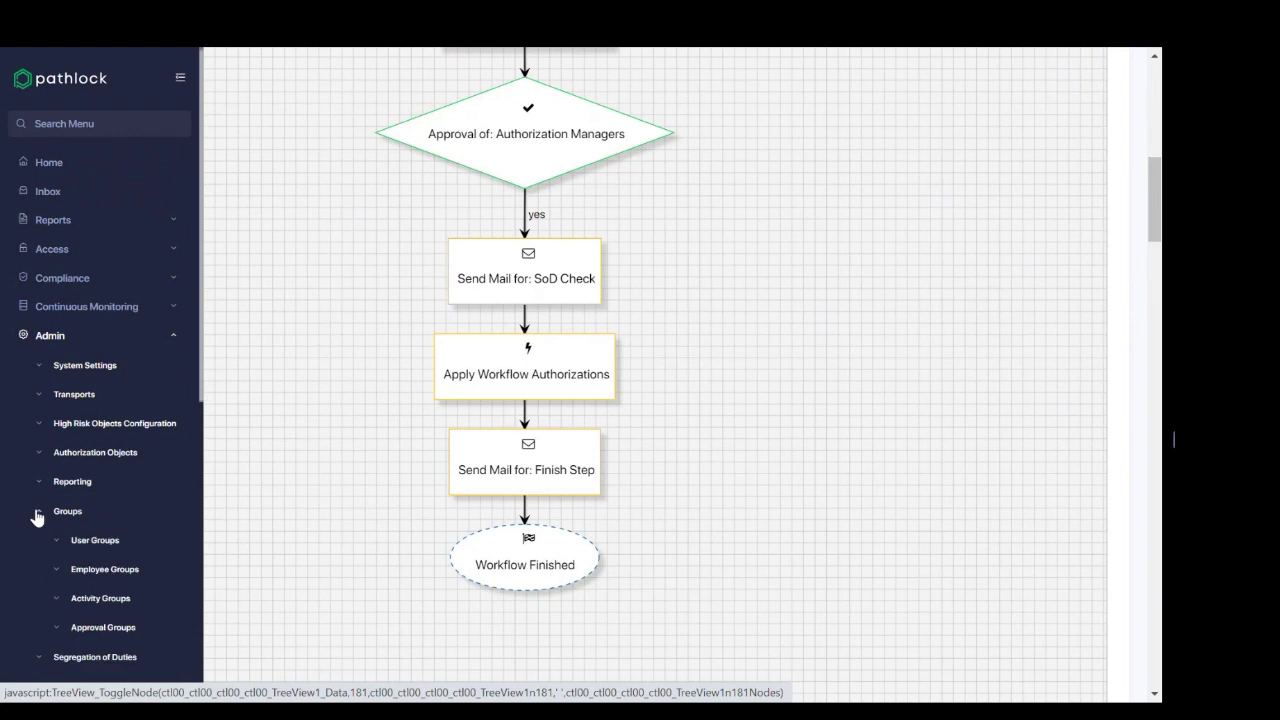
pyautogui.scroll(-2, 37, 515)
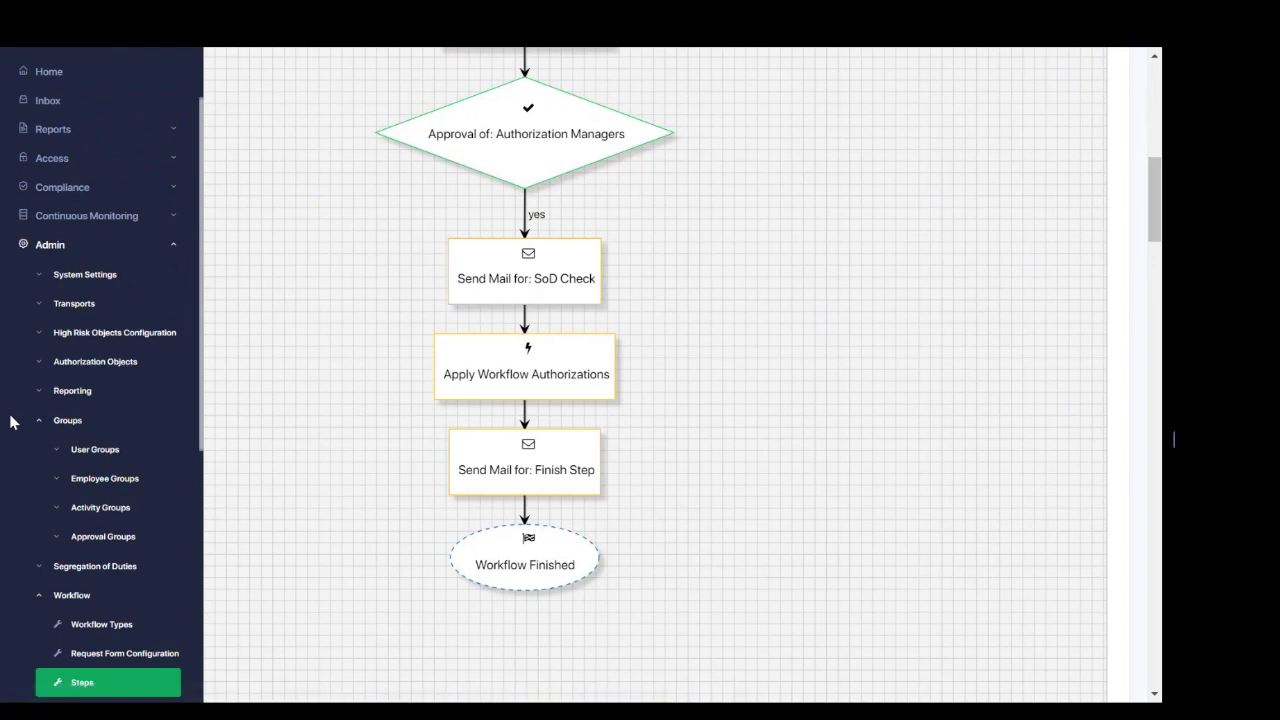
pyautogui.click(108, 451)
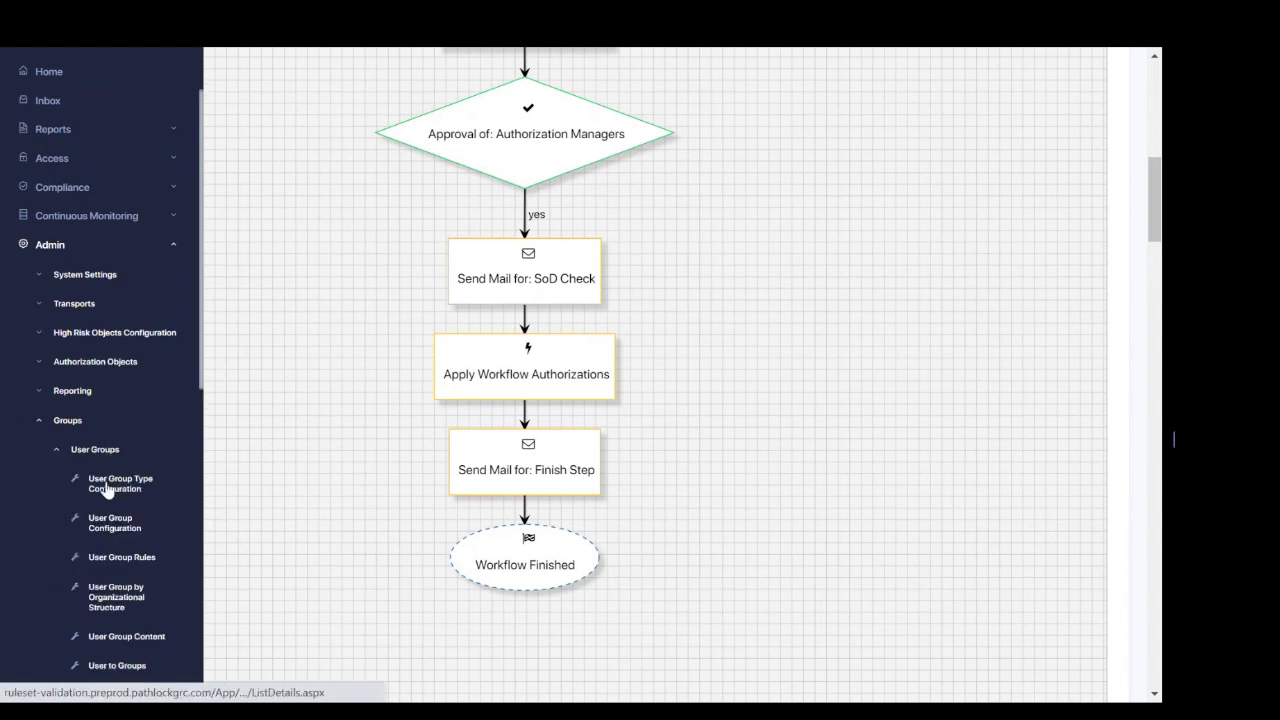
pyautogui.click(142, 488)
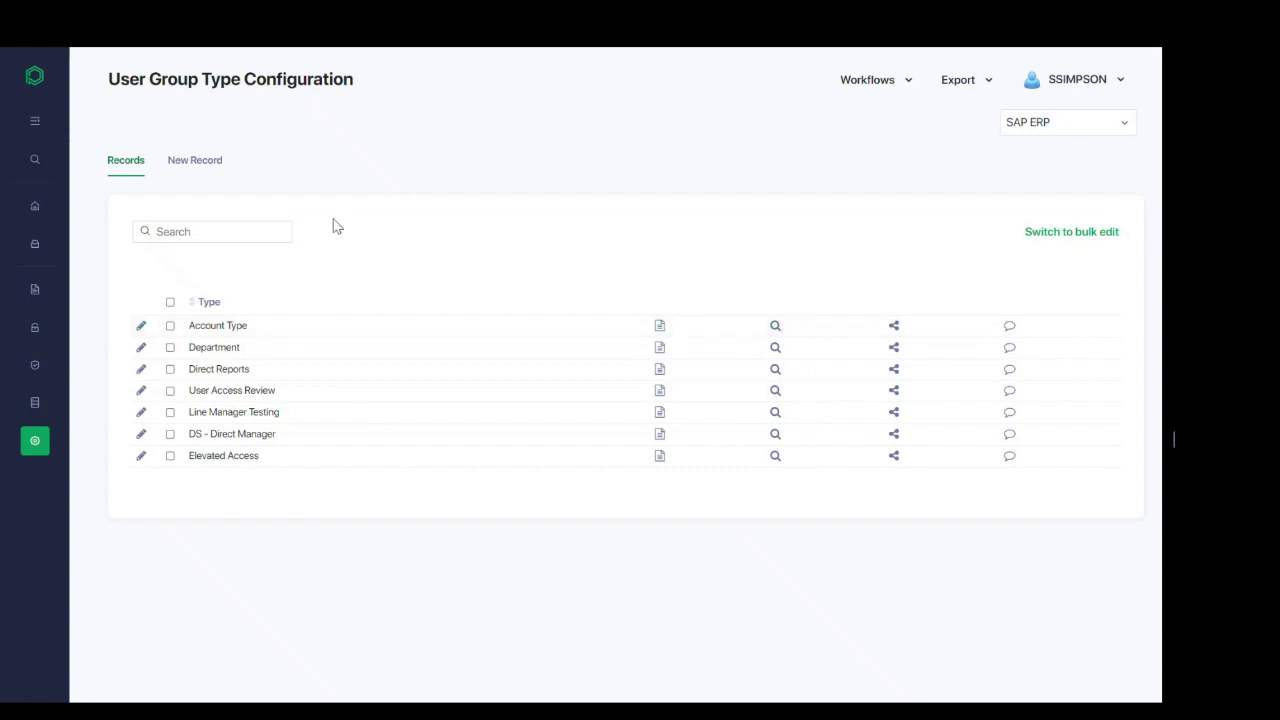
# Step: Preview the new user group type form, then put Account Type into inline editing
pyautogui.click(200, 168)
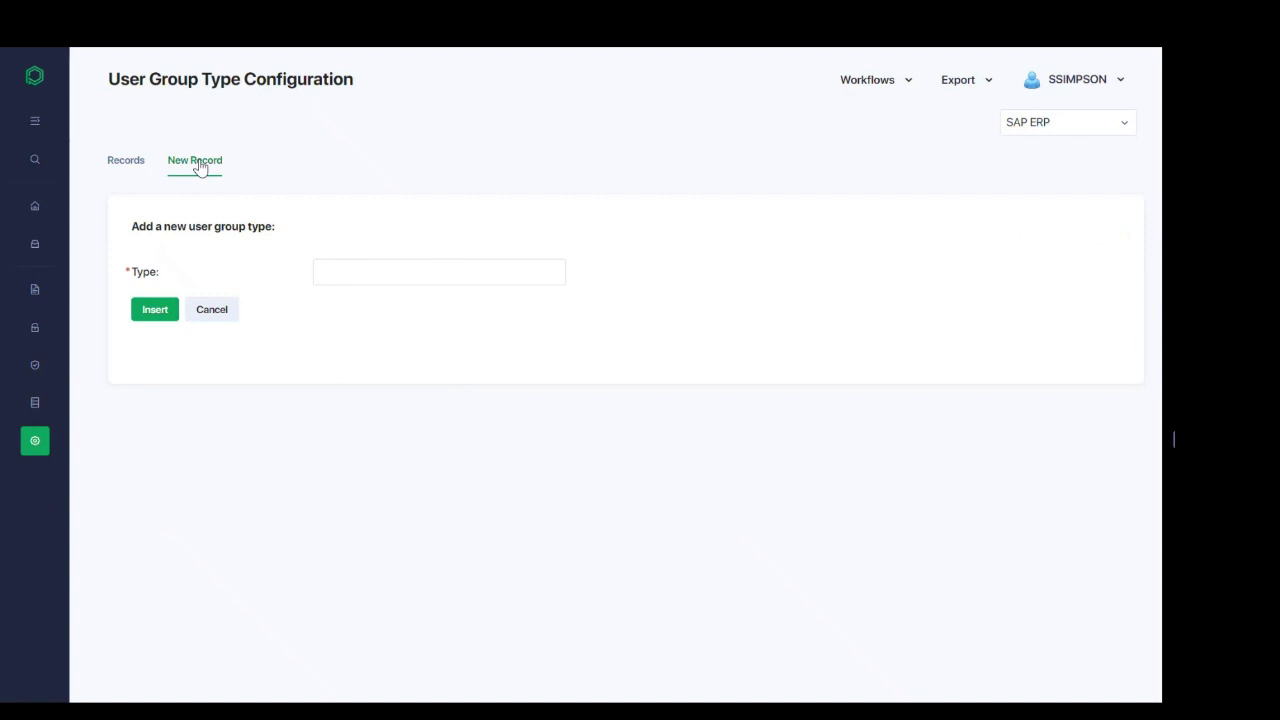
pyautogui.click(118, 171)
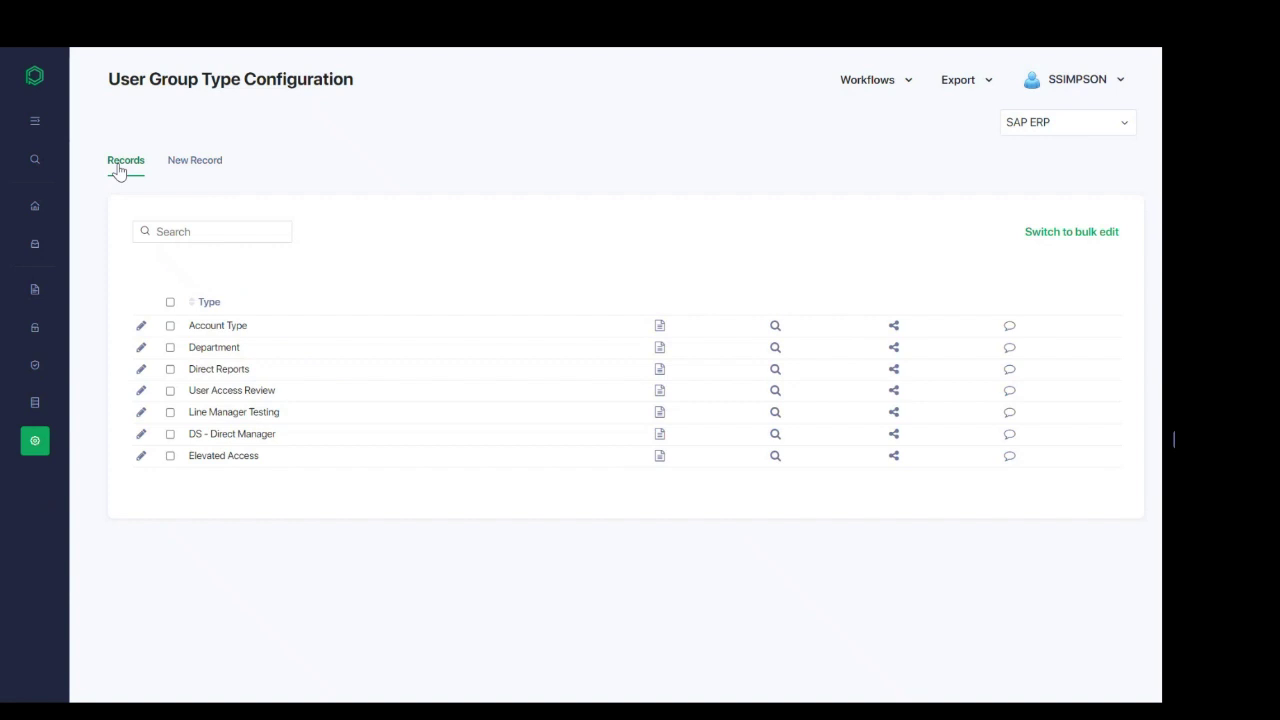
pyautogui.click(142, 328)
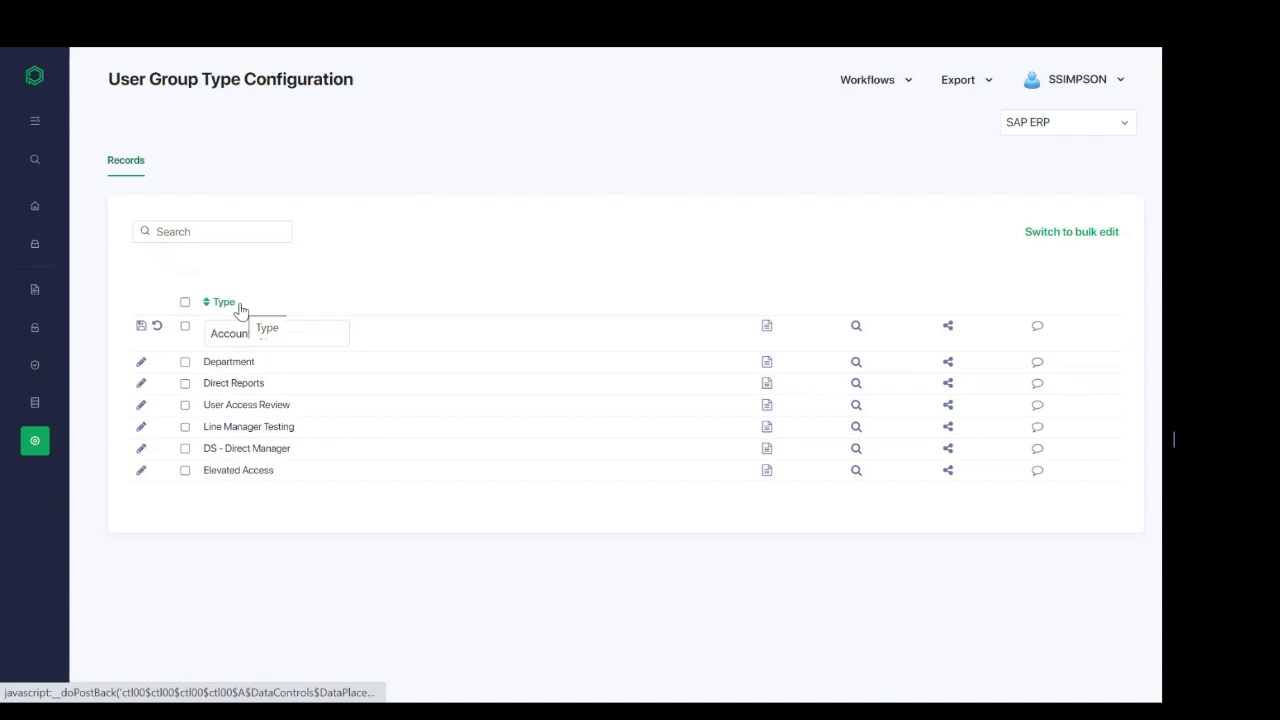
# Step: Open User Group Configuration and inspect Finance Users' approval-group icon
pyautogui.click(38, 444)
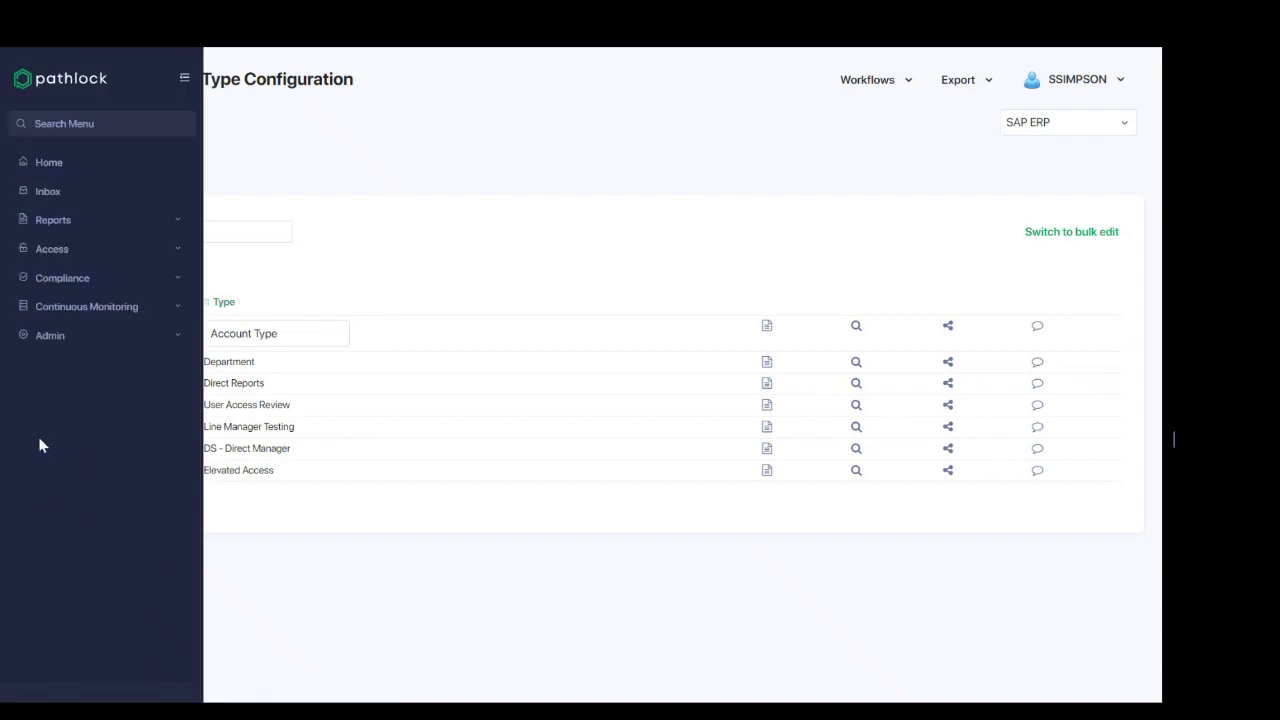
pyautogui.click(84, 335)
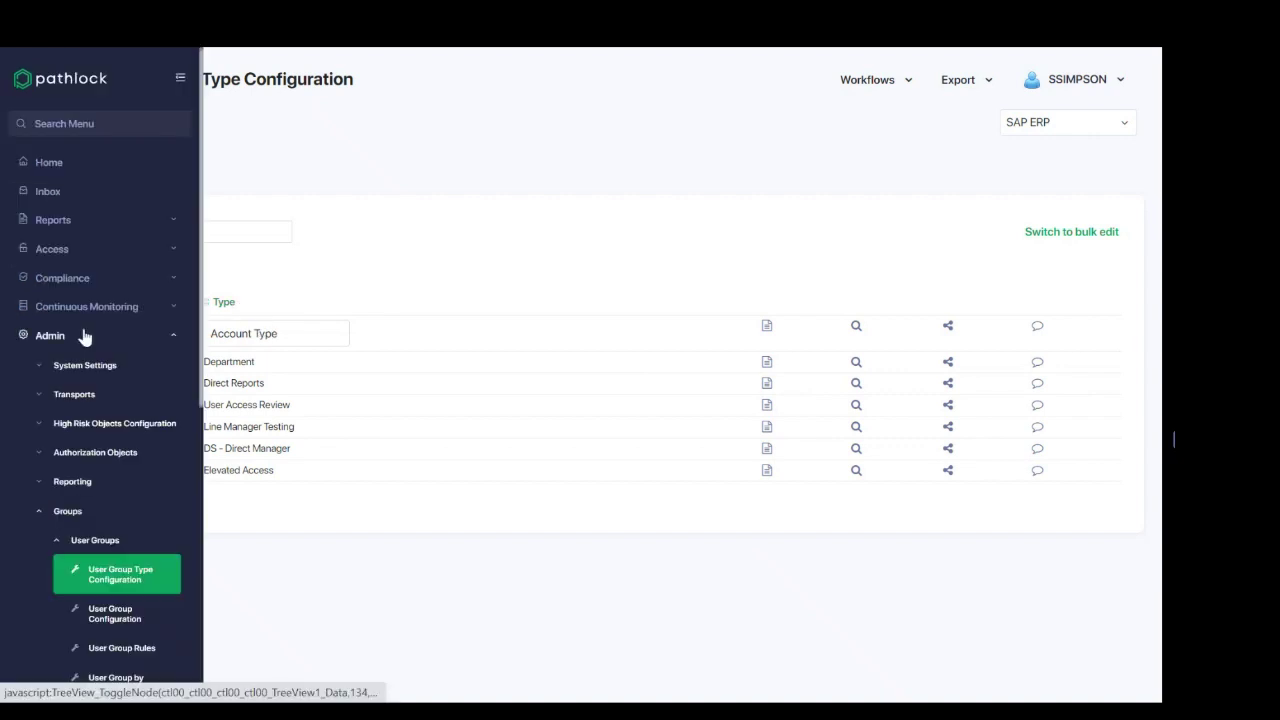
pyautogui.click(110, 614)
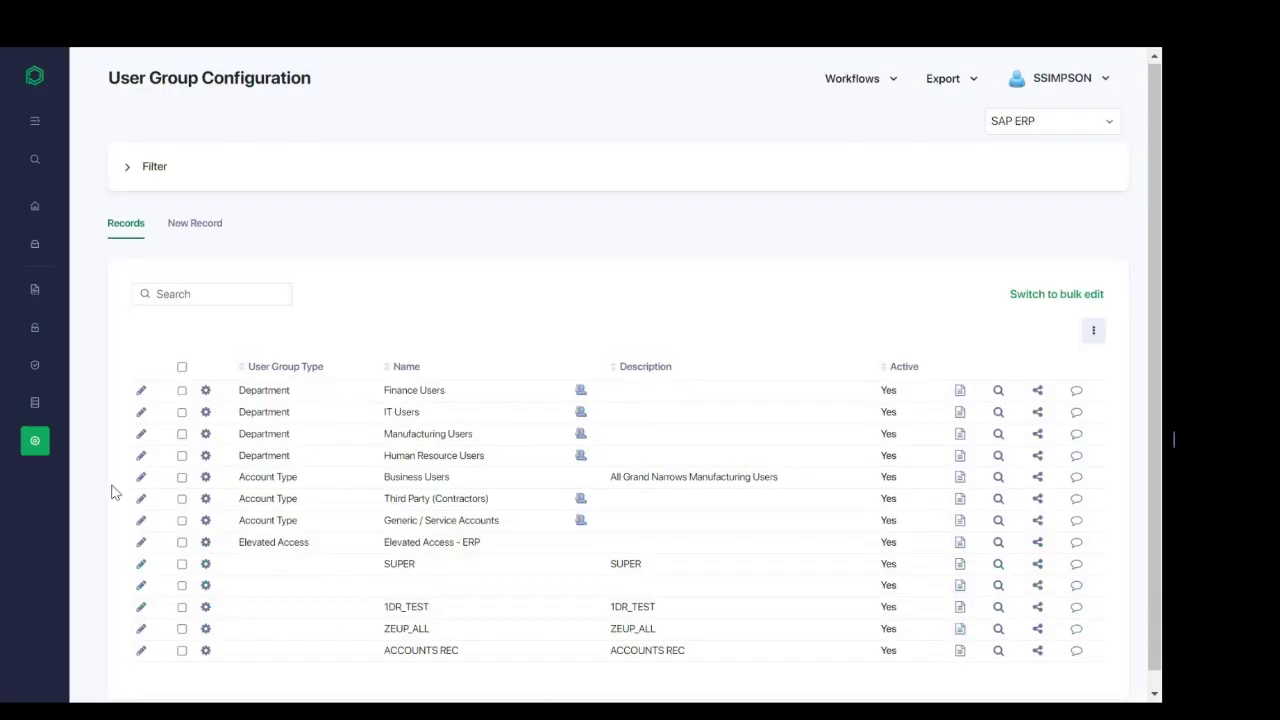
pyautogui.scroll(-1, 113, 492)
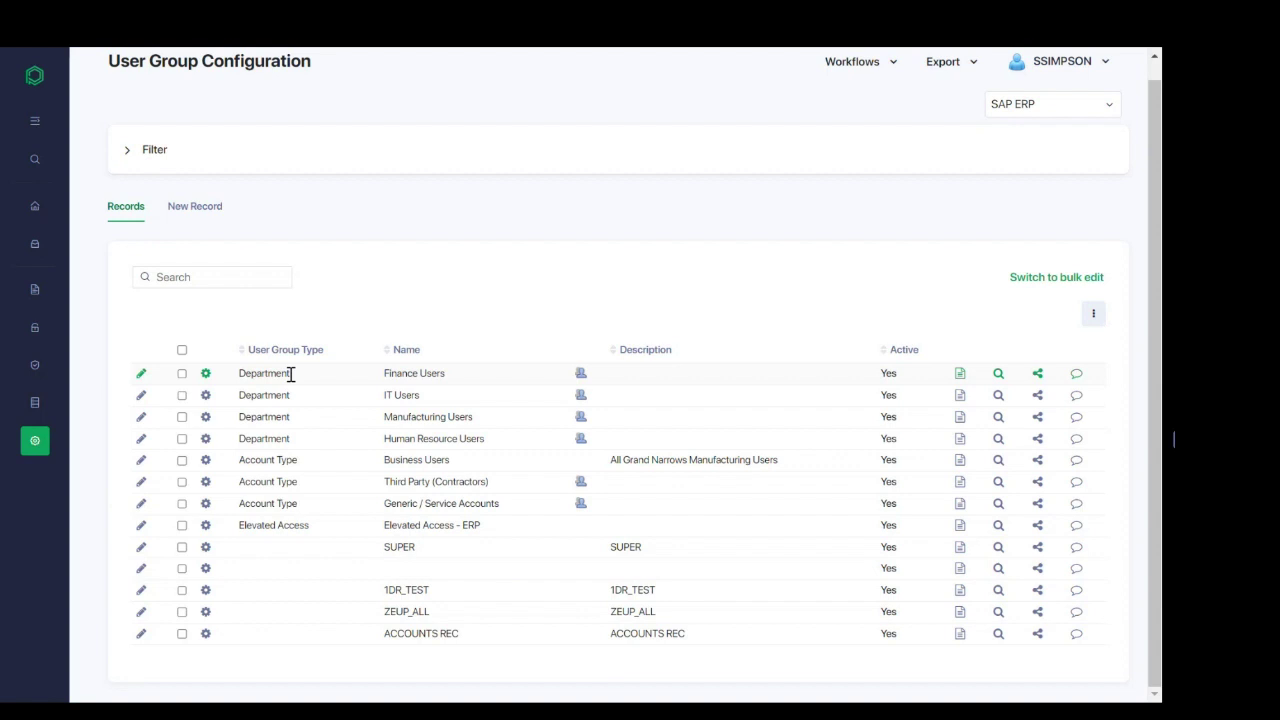
# Step: Open User Group Rules, pick the user group, and start a new rule showing its user criteria
pyautogui.moveTo(580, 378)
pyautogui.moveTo(30, 437)
pyautogui.click(58, 340)
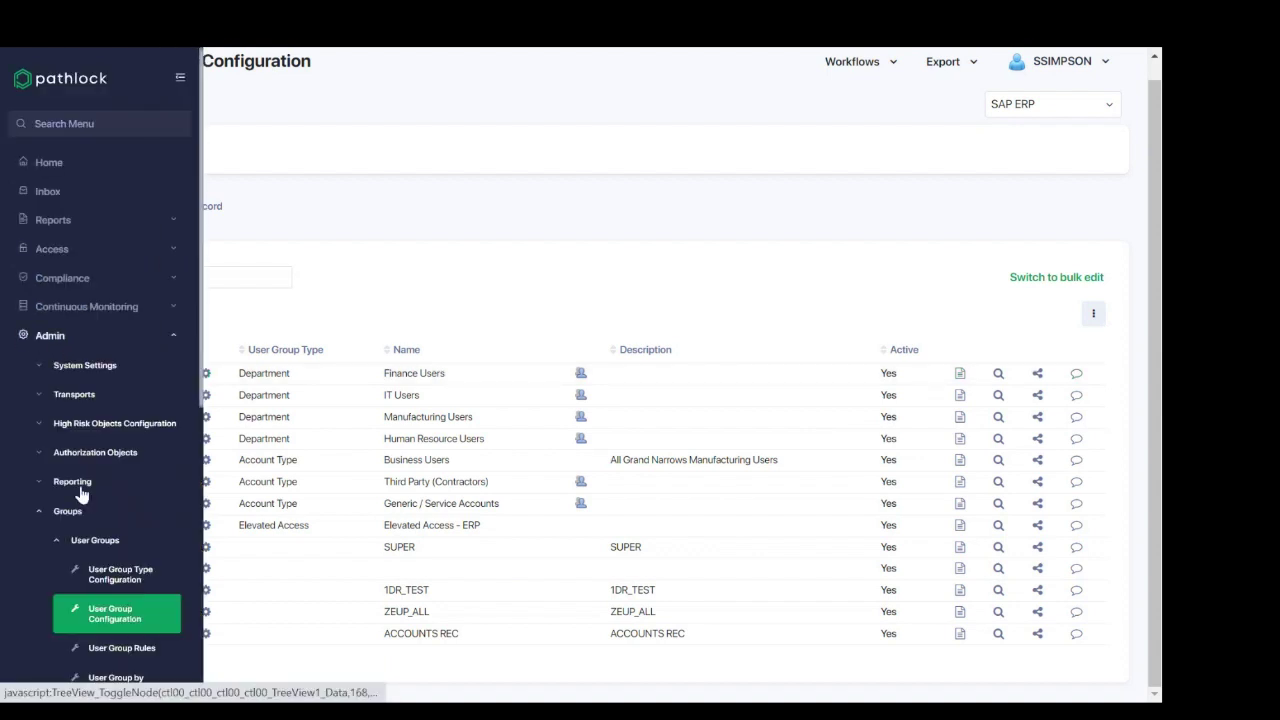
pyautogui.scroll(-1, 110, 540)
pyautogui.click(117, 560)
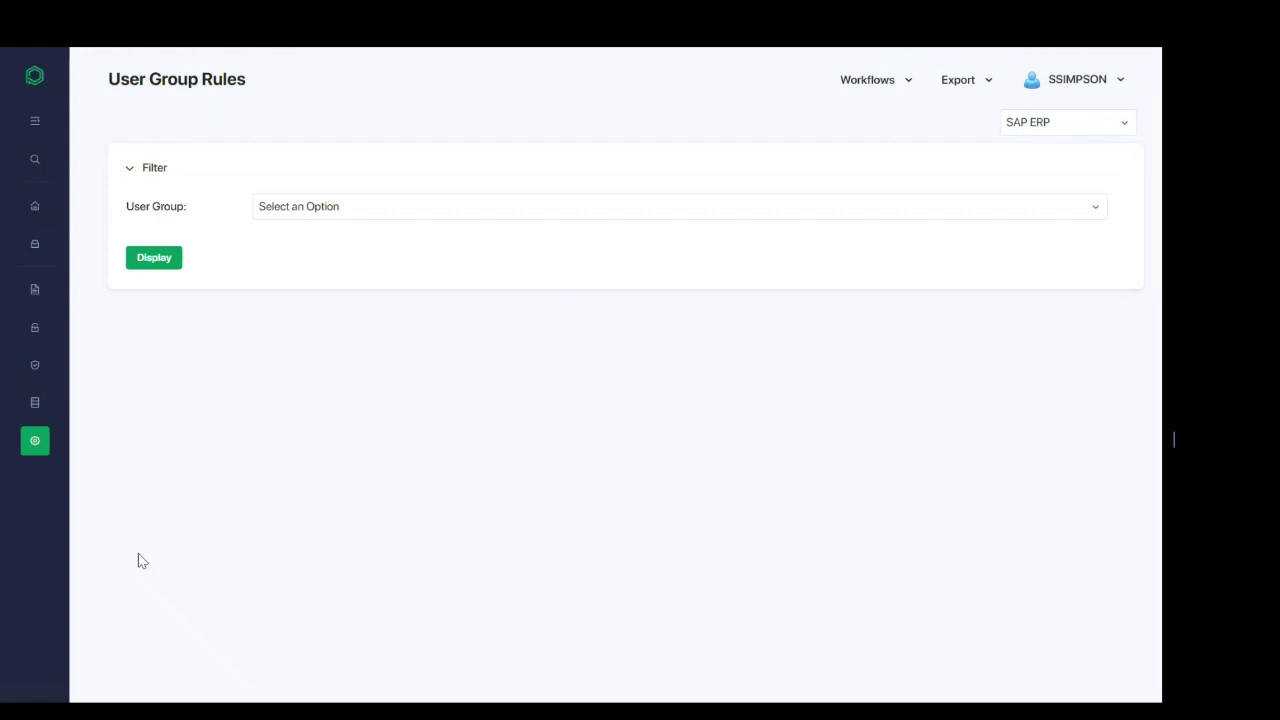
pyautogui.click(288, 208)
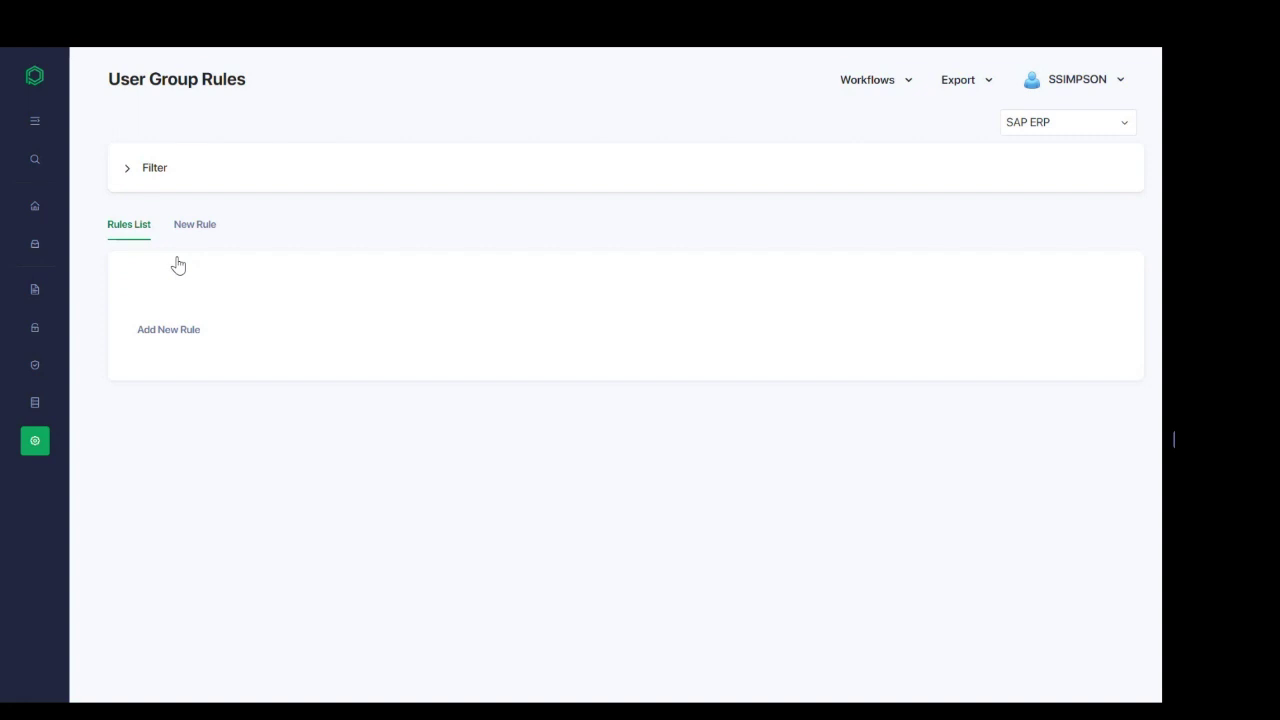
pyautogui.click(178, 335)
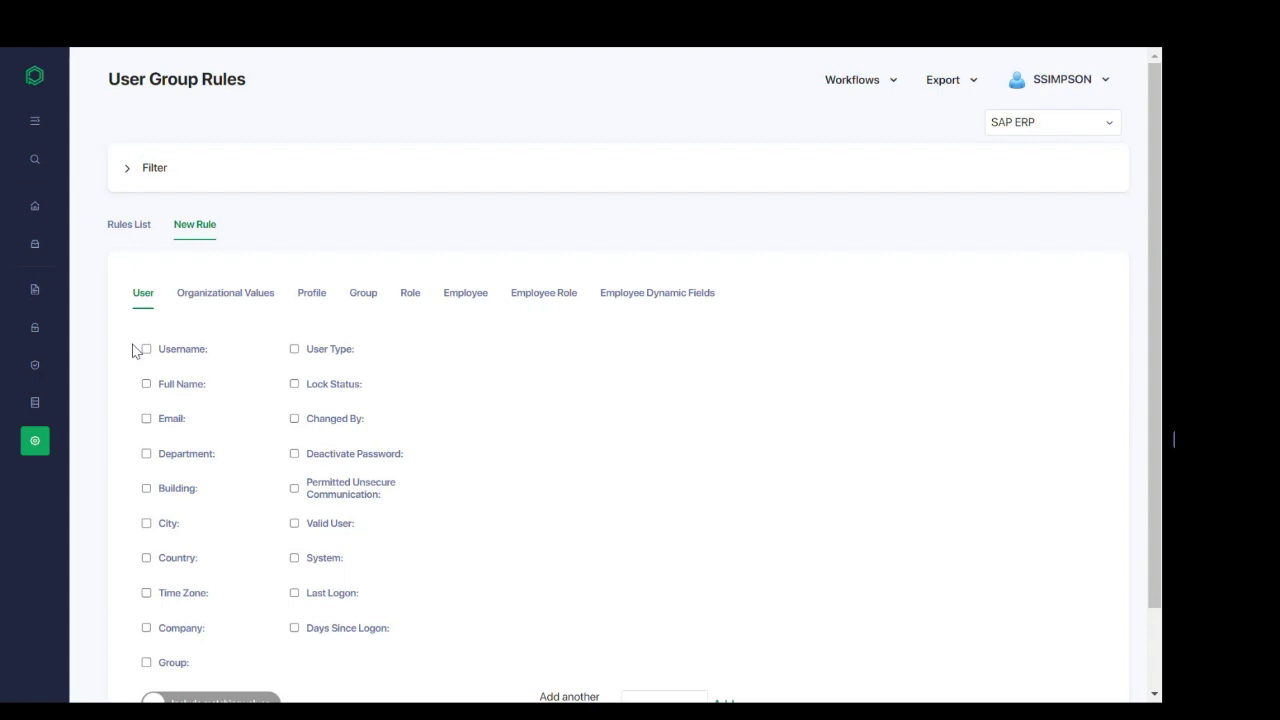
pyautogui.scroll(-2, 136, 350)
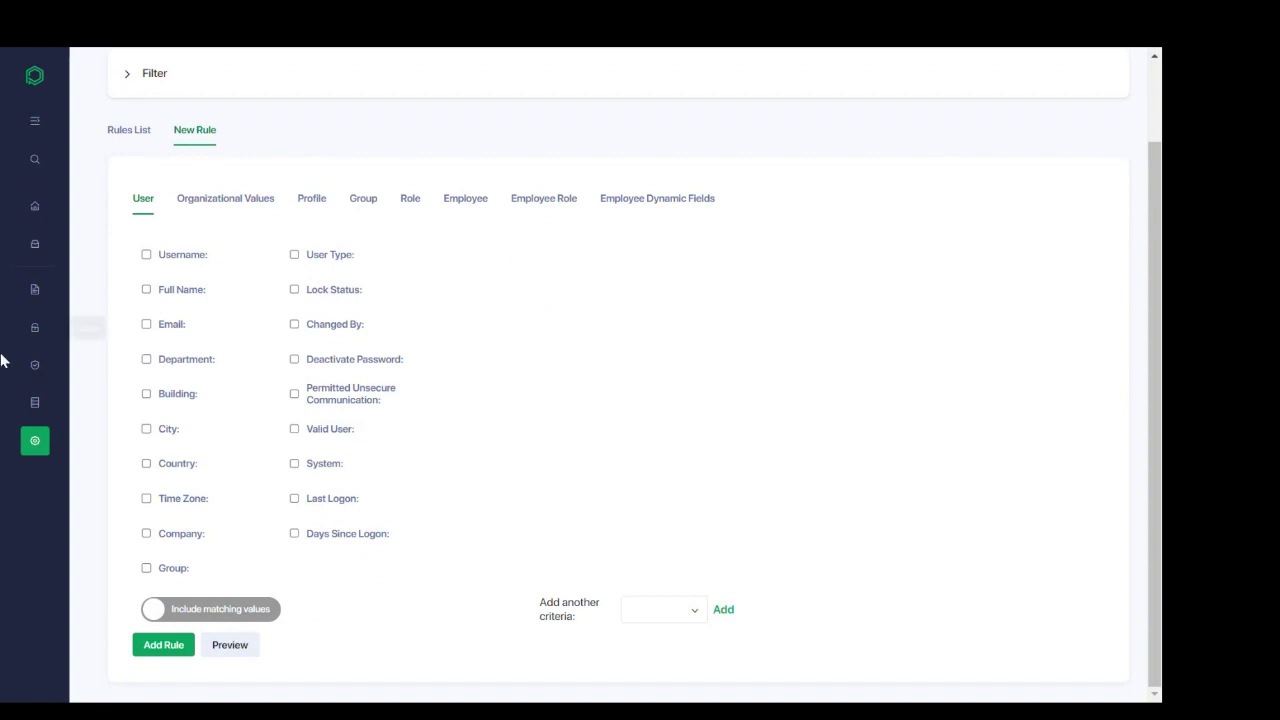
# Step: Open User Group by Organizational Structure and try inserting an empty record to see required fields
pyautogui.moveTo(40, 448)
pyautogui.scroll(-2, 98, 500)
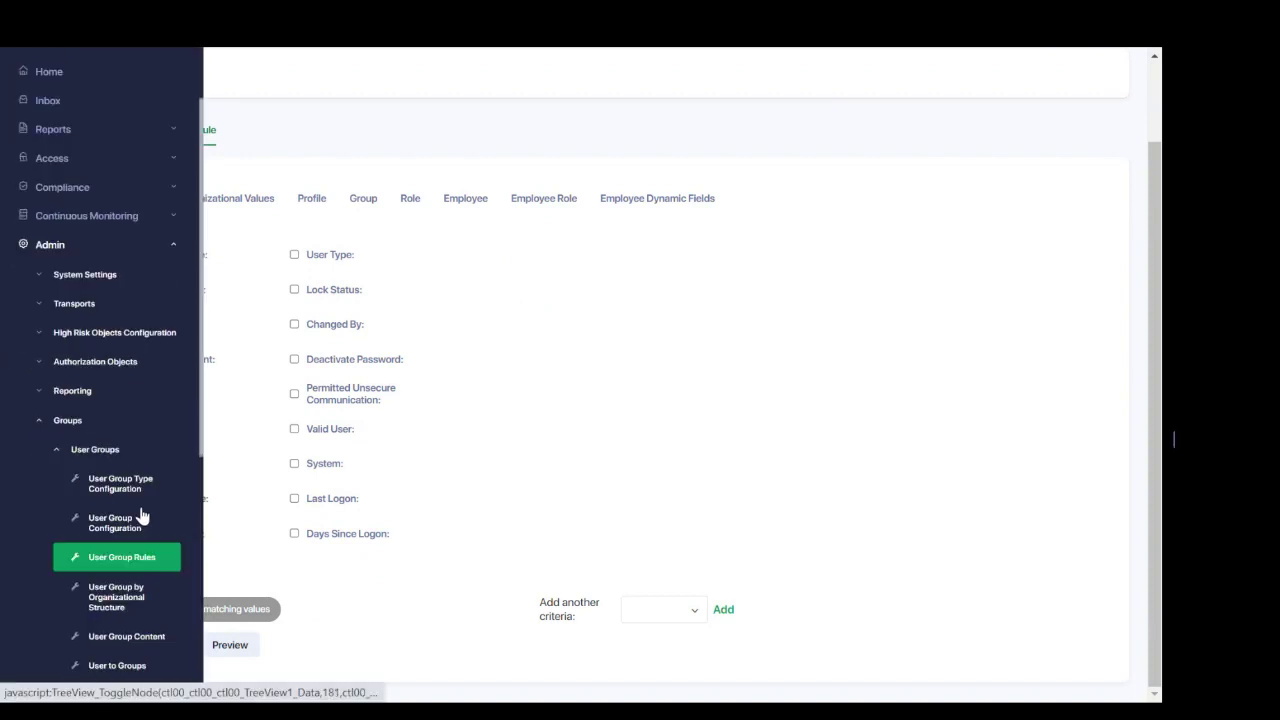
pyautogui.click(128, 605)
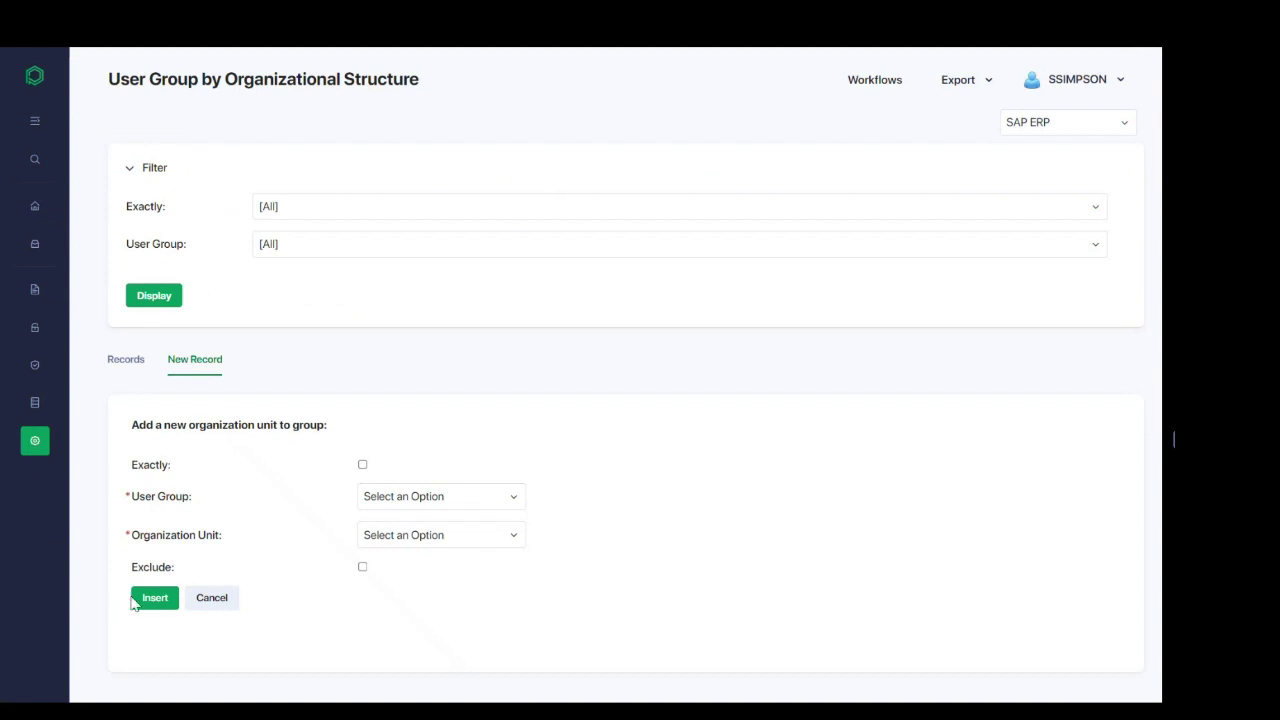
pyautogui.click(132, 600)
pyautogui.moveTo(36, 425)
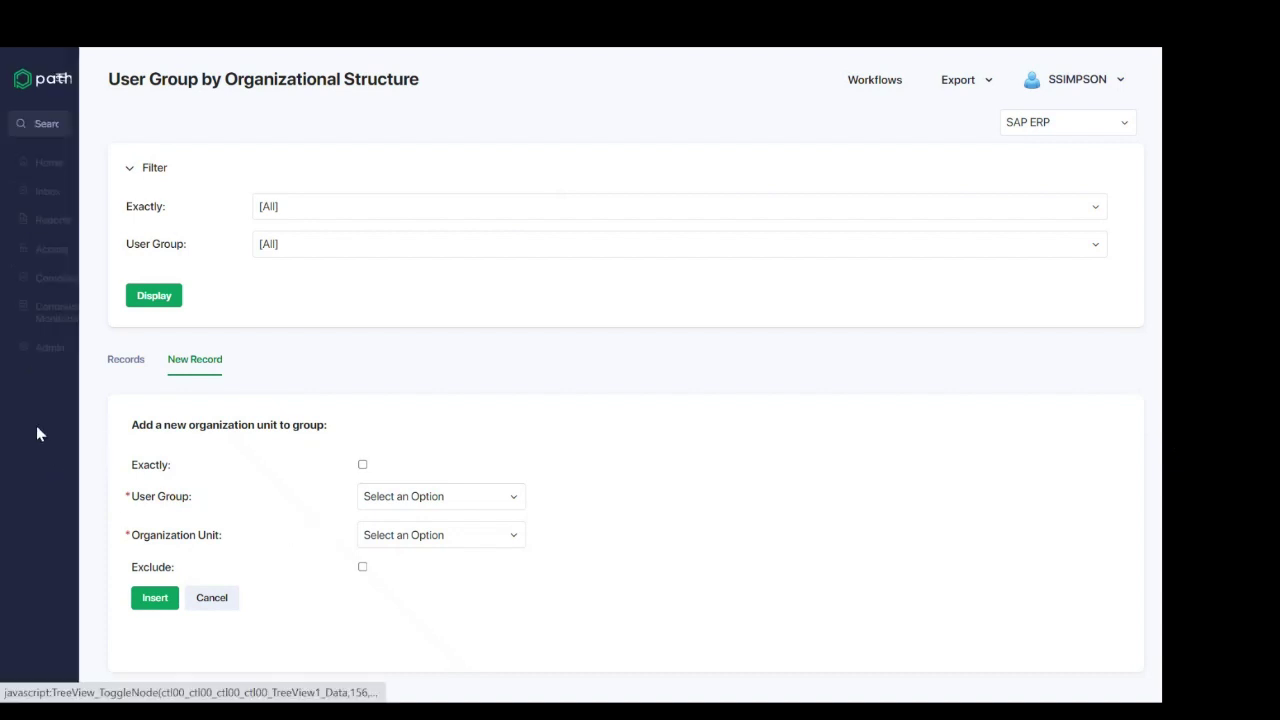
pyautogui.scroll(-3, 104, 485)
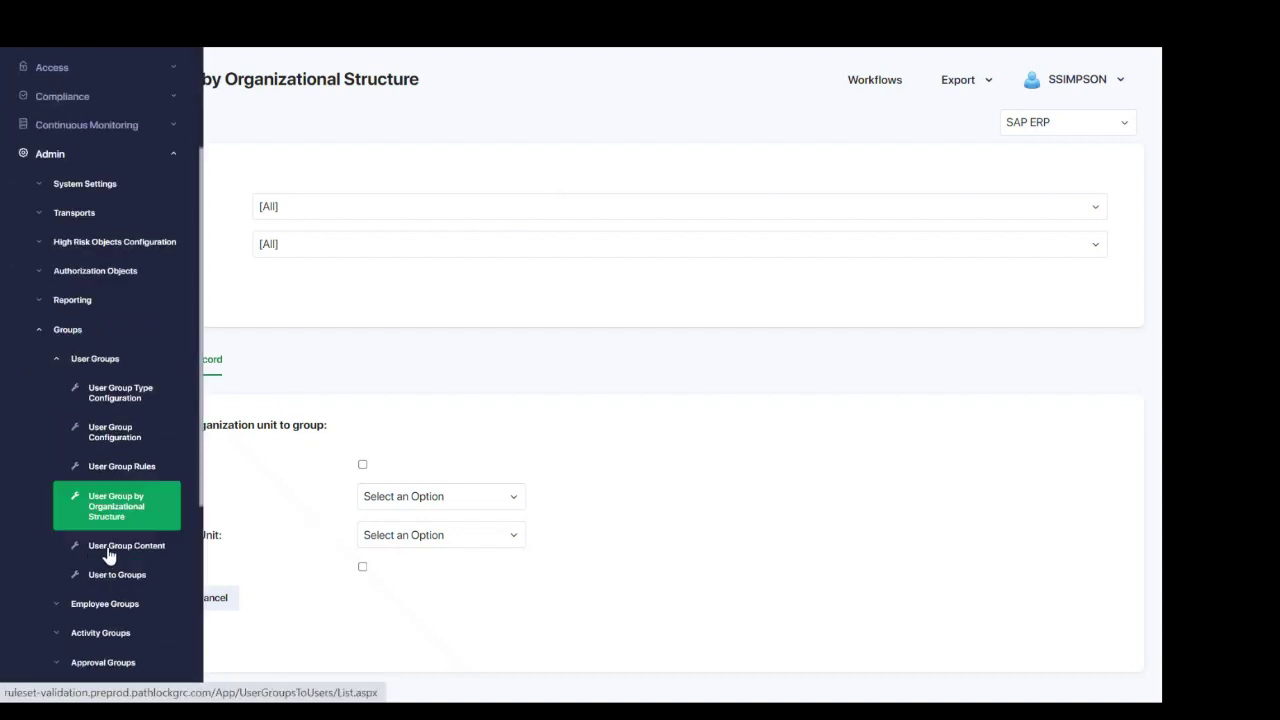
# Step: Display the Finance Users group on User Group Content and review its Finance department members
pyautogui.click(110, 553)
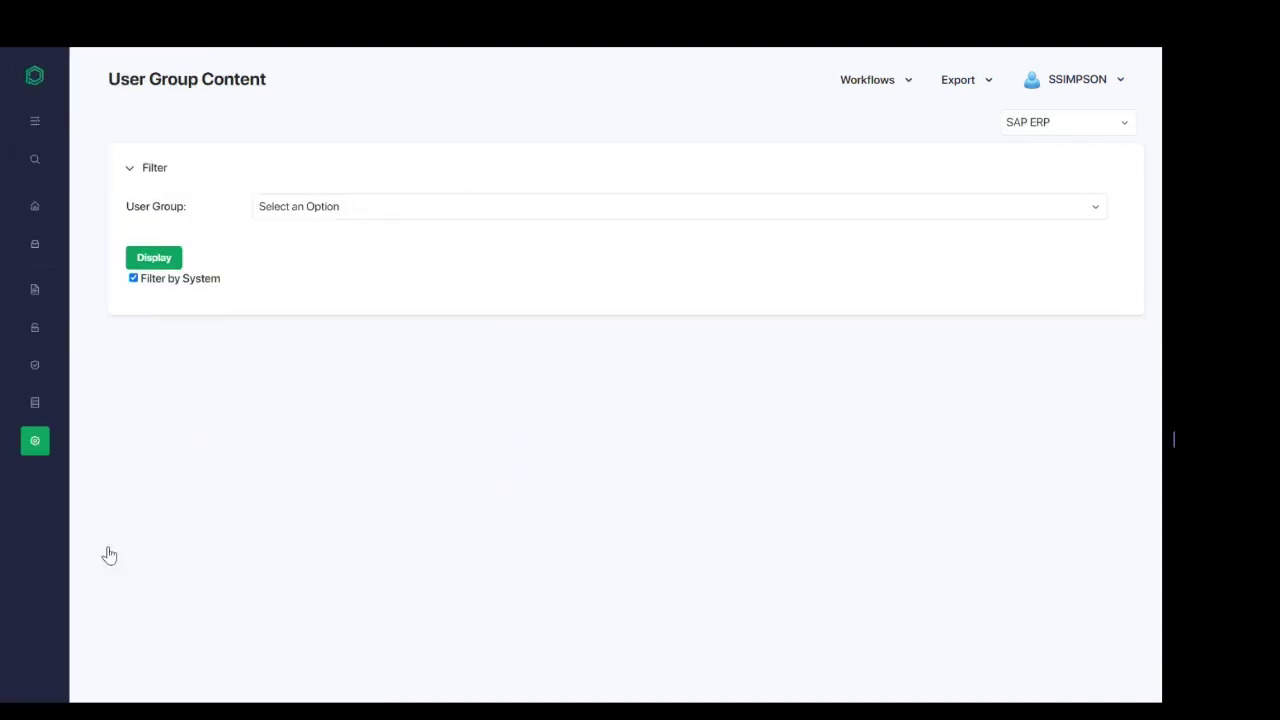
pyautogui.click(312, 220)
pyautogui.click(318, 360)
pyautogui.click(169, 261)
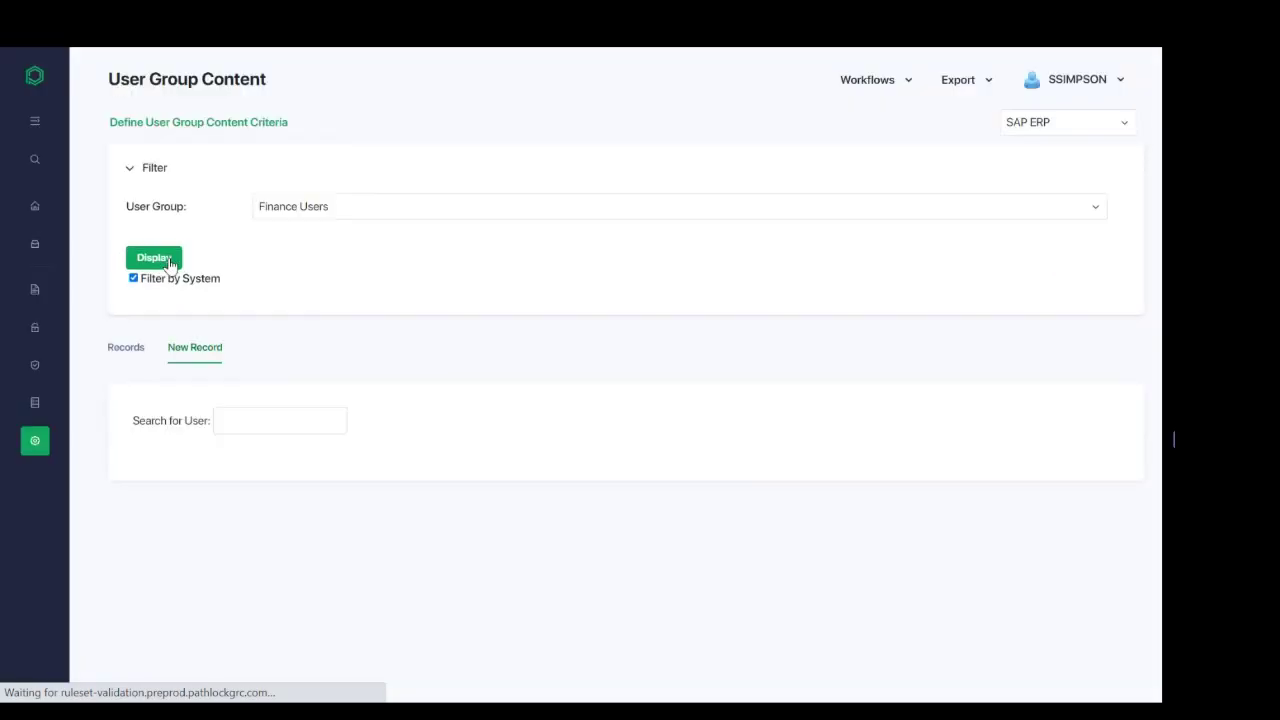
pyautogui.click(127, 350)
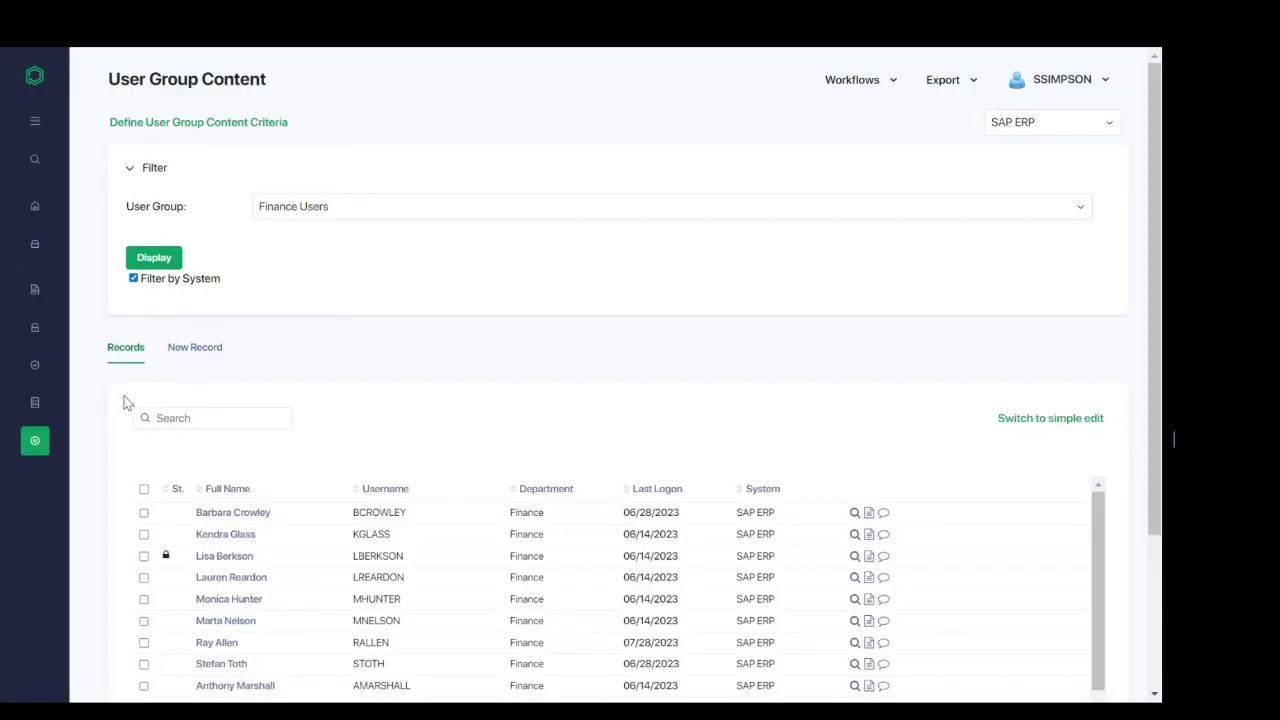
pyautogui.scroll(-2, 126, 402)
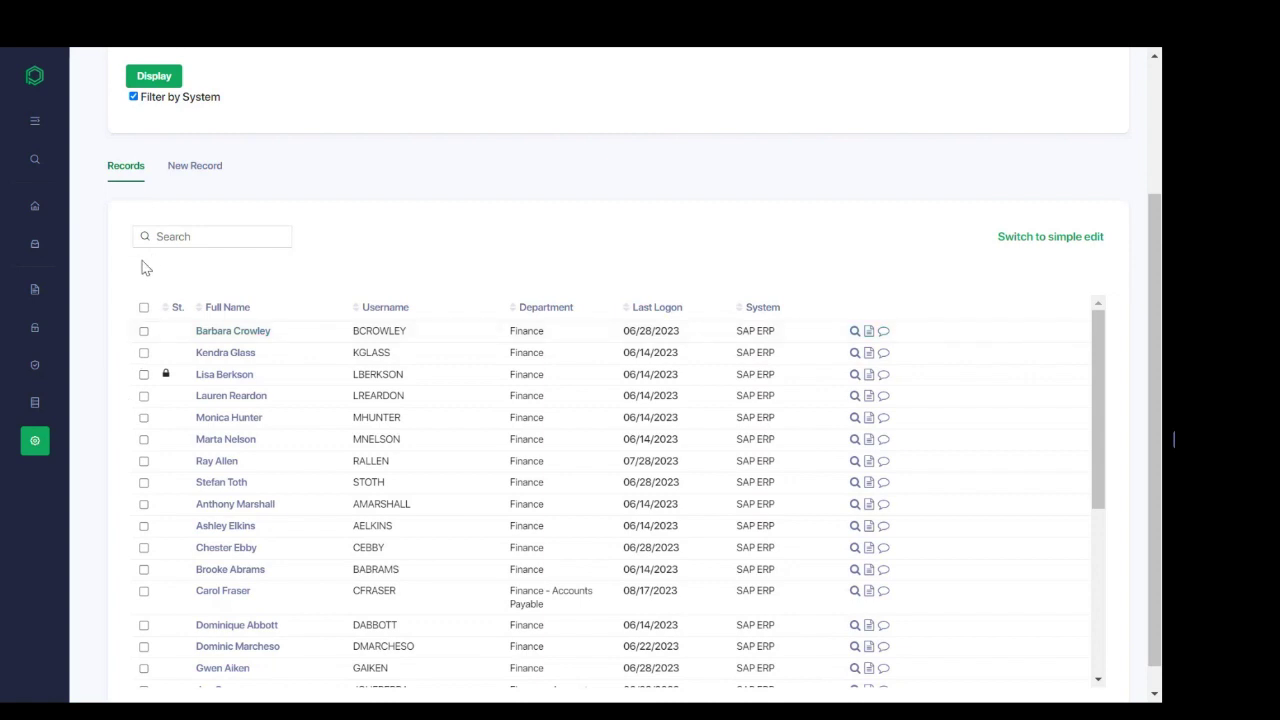
pyautogui.scroll(3, 397, 166)
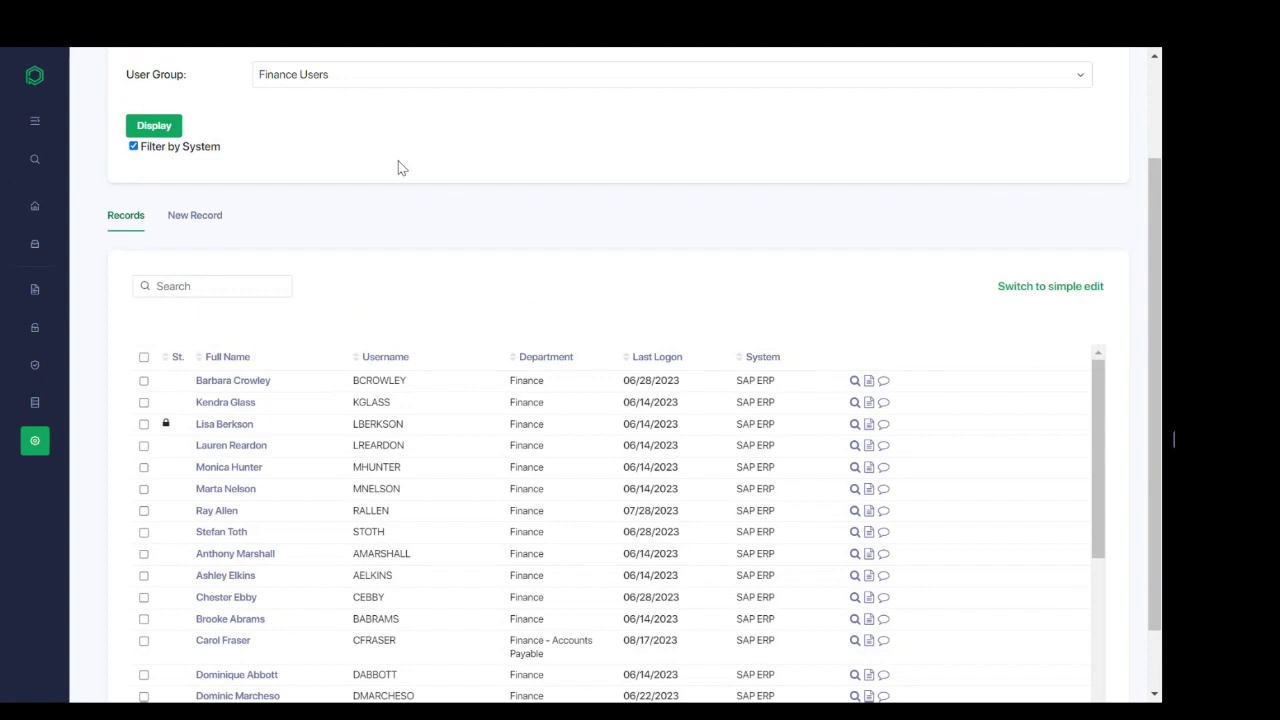
# Step: Check the connected systems list, leaving SAP ERP selected
pyautogui.click(1018, 130)
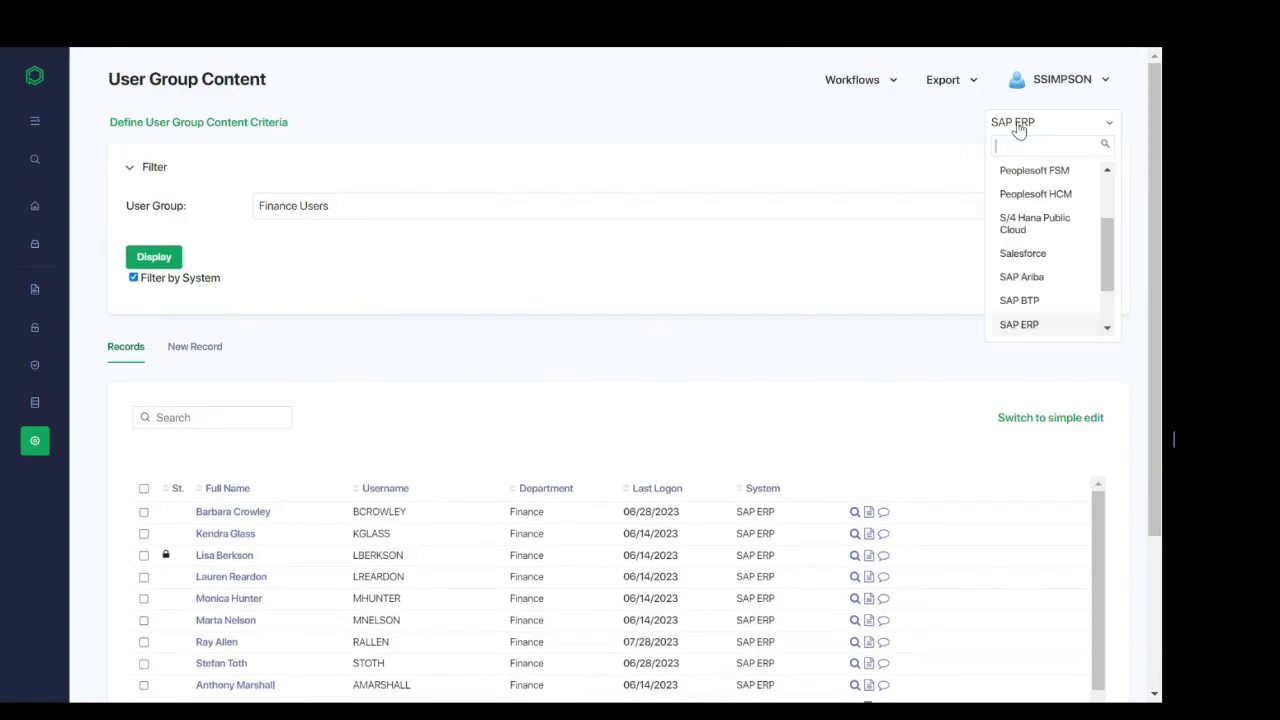
pyautogui.scroll(-1, 1010, 300)
pyautogui.click(788, 345)
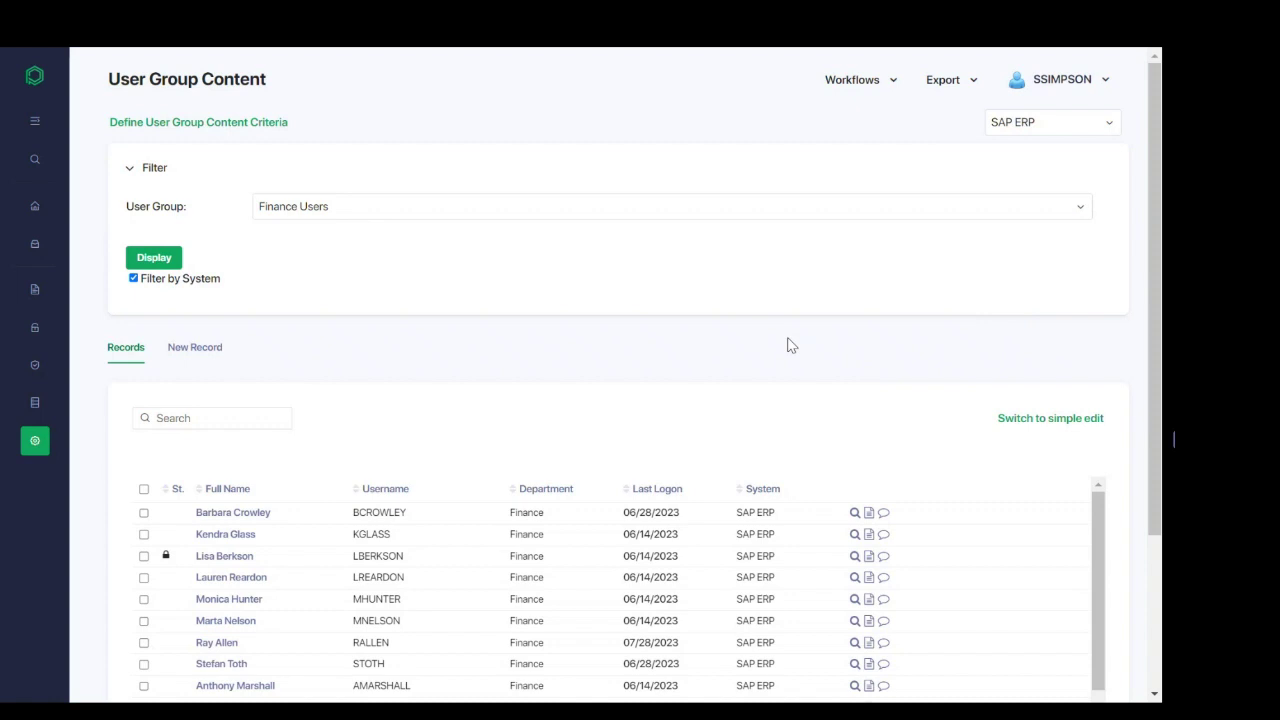
# Step: Search for the new member by username and mark the found user for adding to Finance Users
pyautogui.click(205, 350)
pyautogui.click(277, 418)
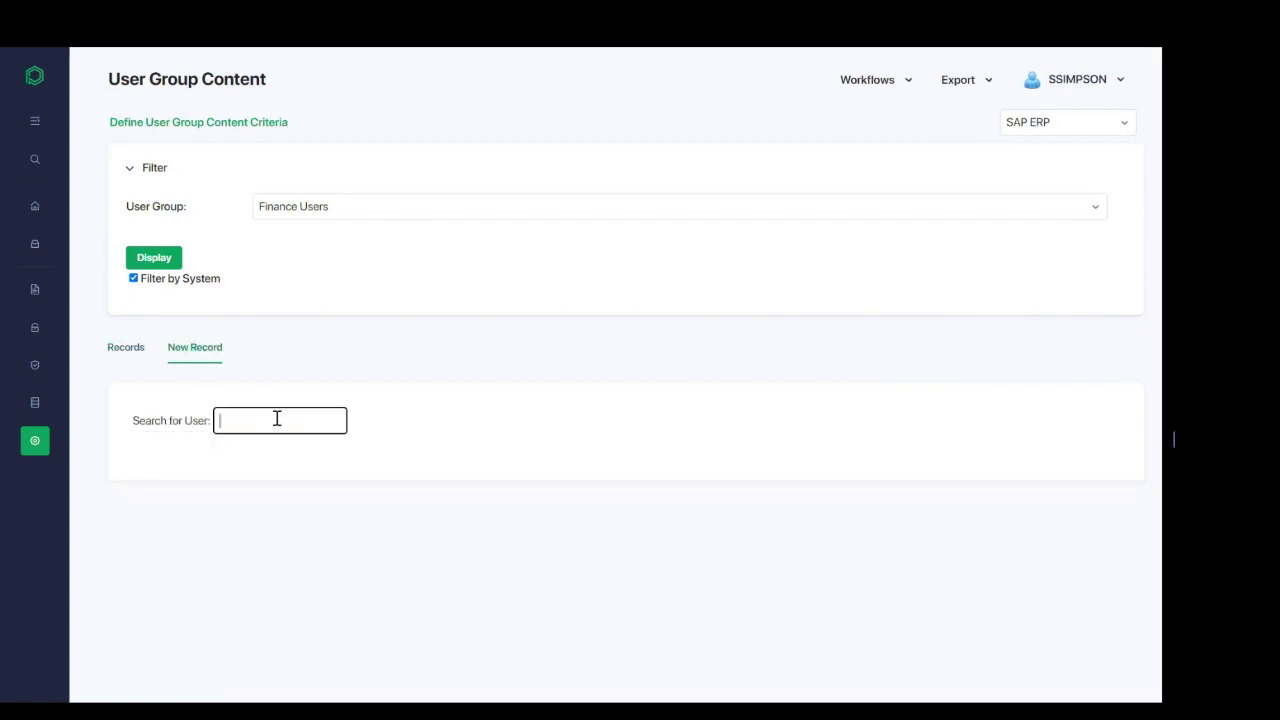
pyautogui.click(140, 446)
pyautogui.click(140, 445)
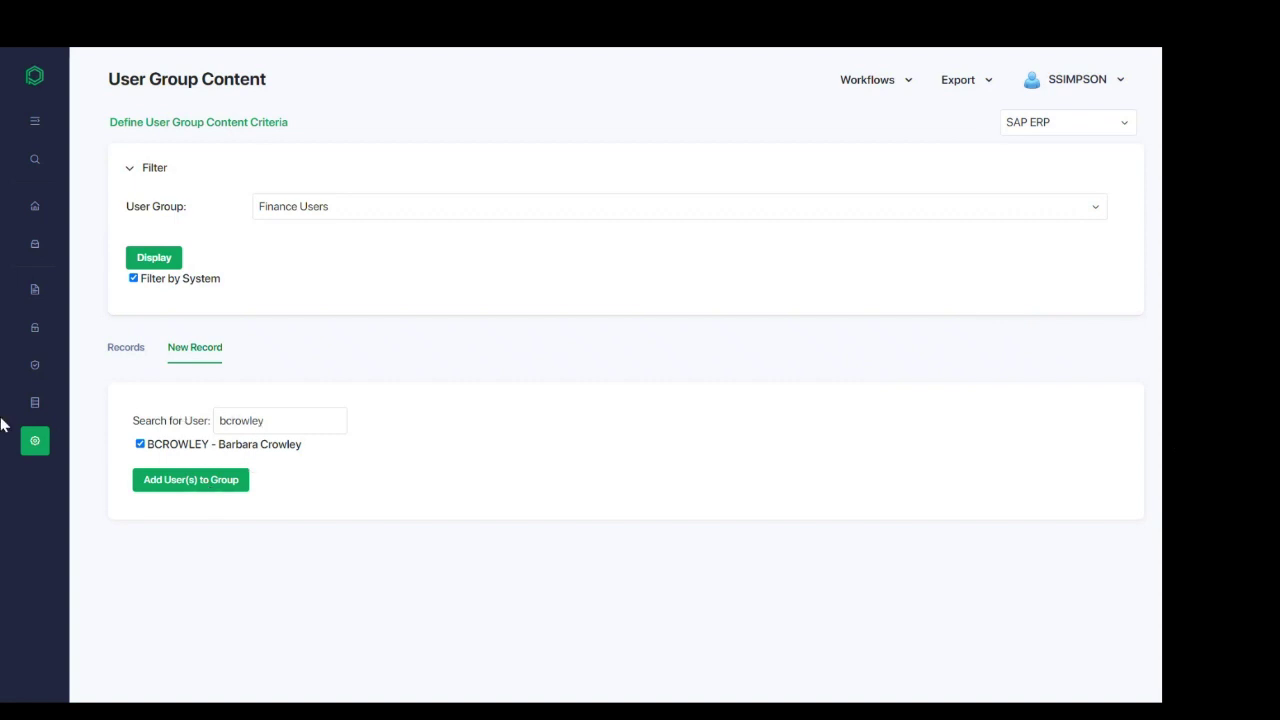
pyautogui.click(34, 441)
# Step: Open the User in Groups report and show its filter, listing Finance Users and Business Users memberships
pyautogui.scroll(-3, 86, 491)
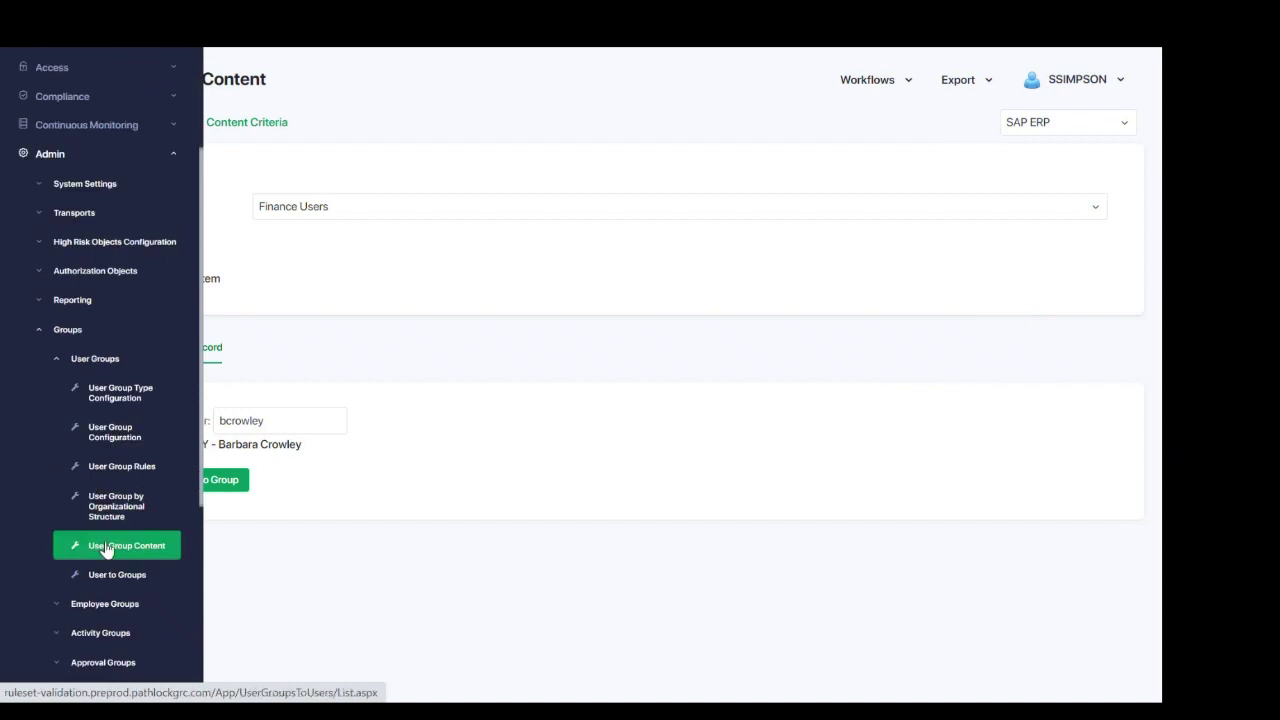
pyautogui.click(111, 580)
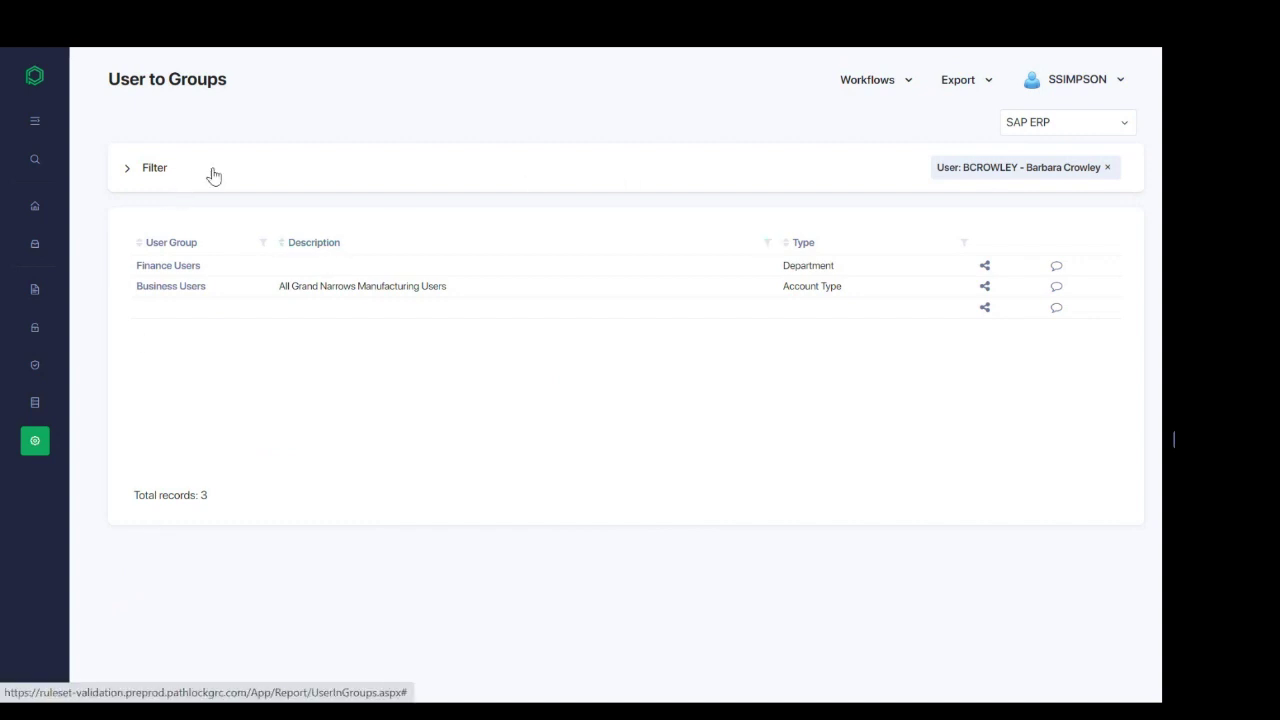
pyautogui.click(129, 170)
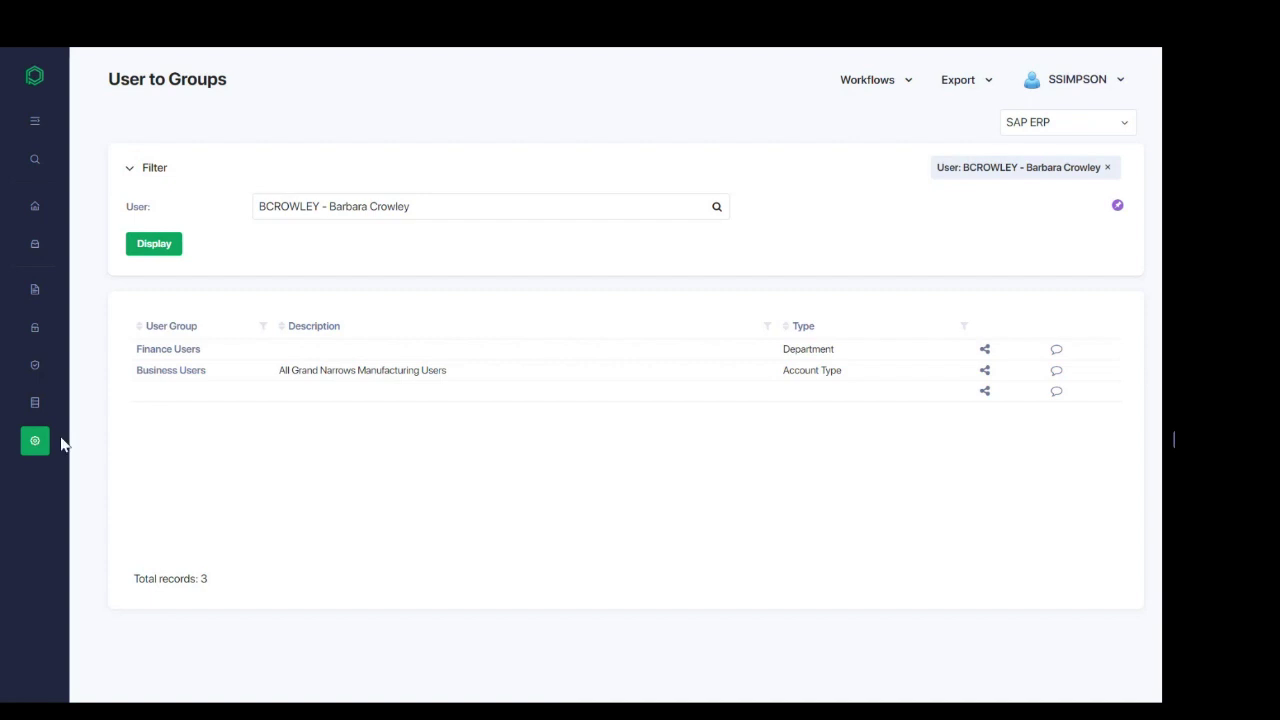
# Step: Go to Admin > Groups > Approval Groups and display the SAP ERP Approval Groups list
pyautogui.moveTo(37, 434)
pyautogui.click(134, 340)
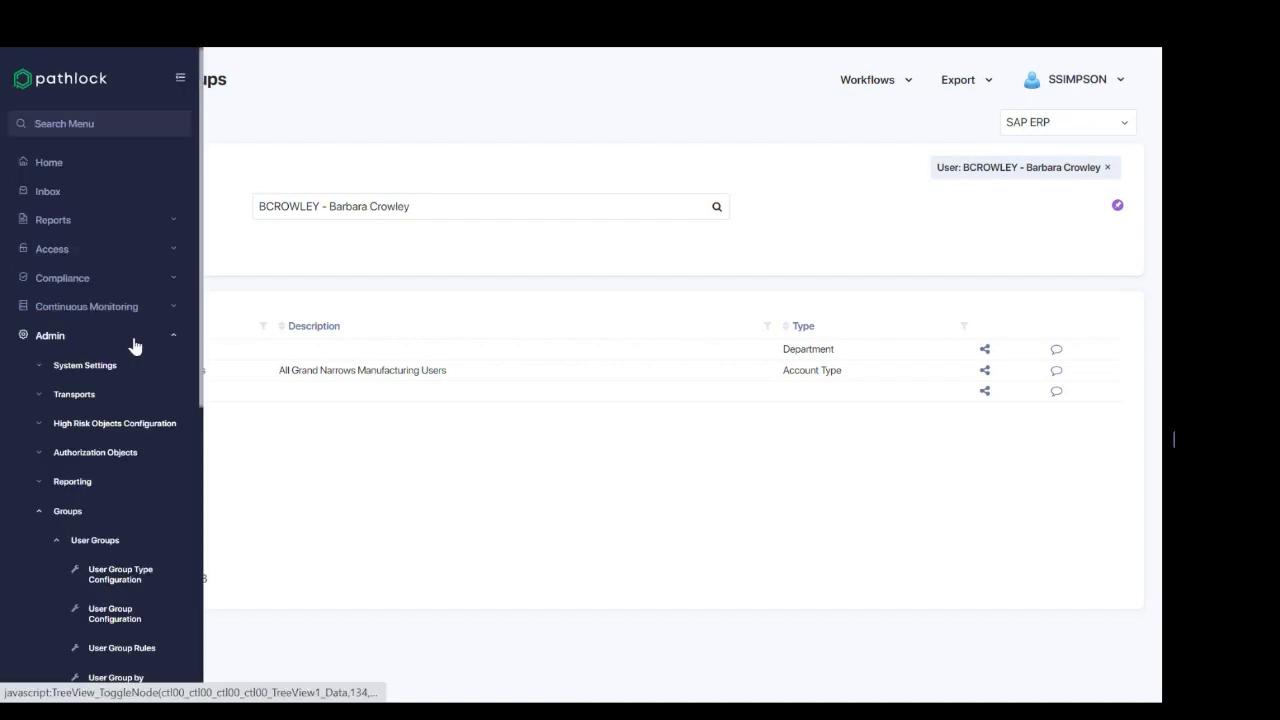
pyautogui.scroll(-2, 94, 429)
pyautogui.click(55, 364)
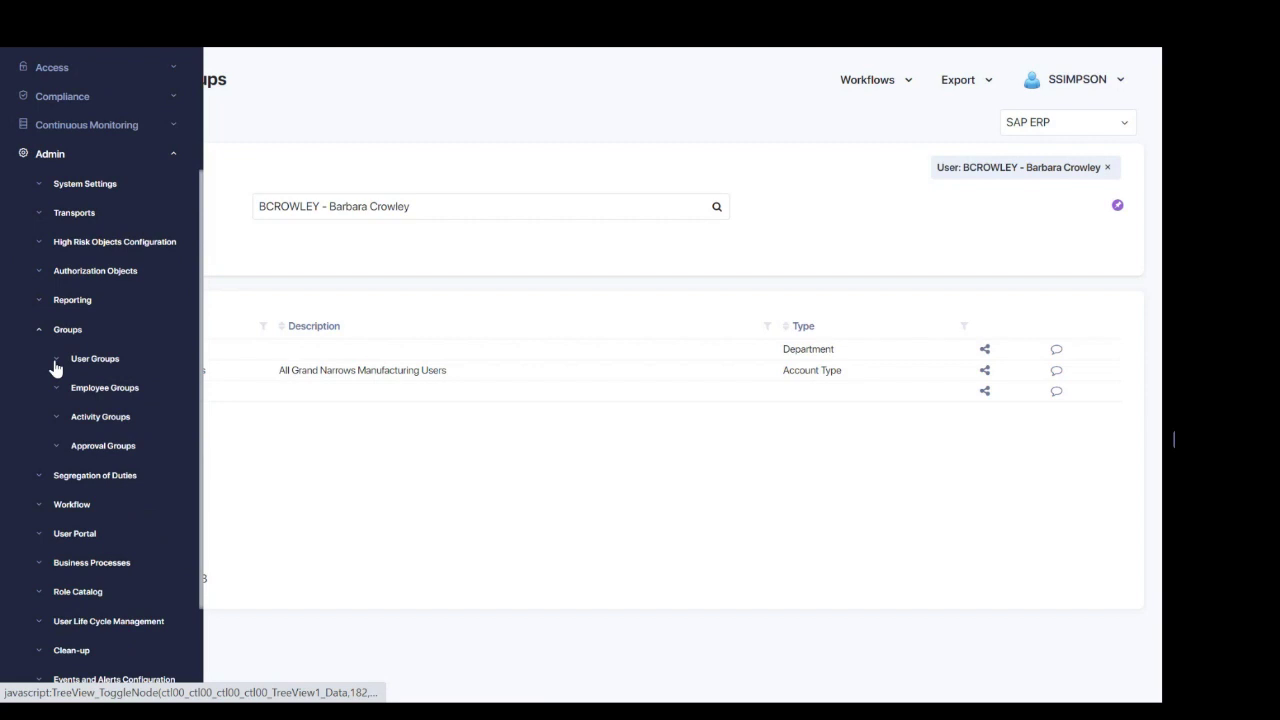
pyautogui.click(55, 447)
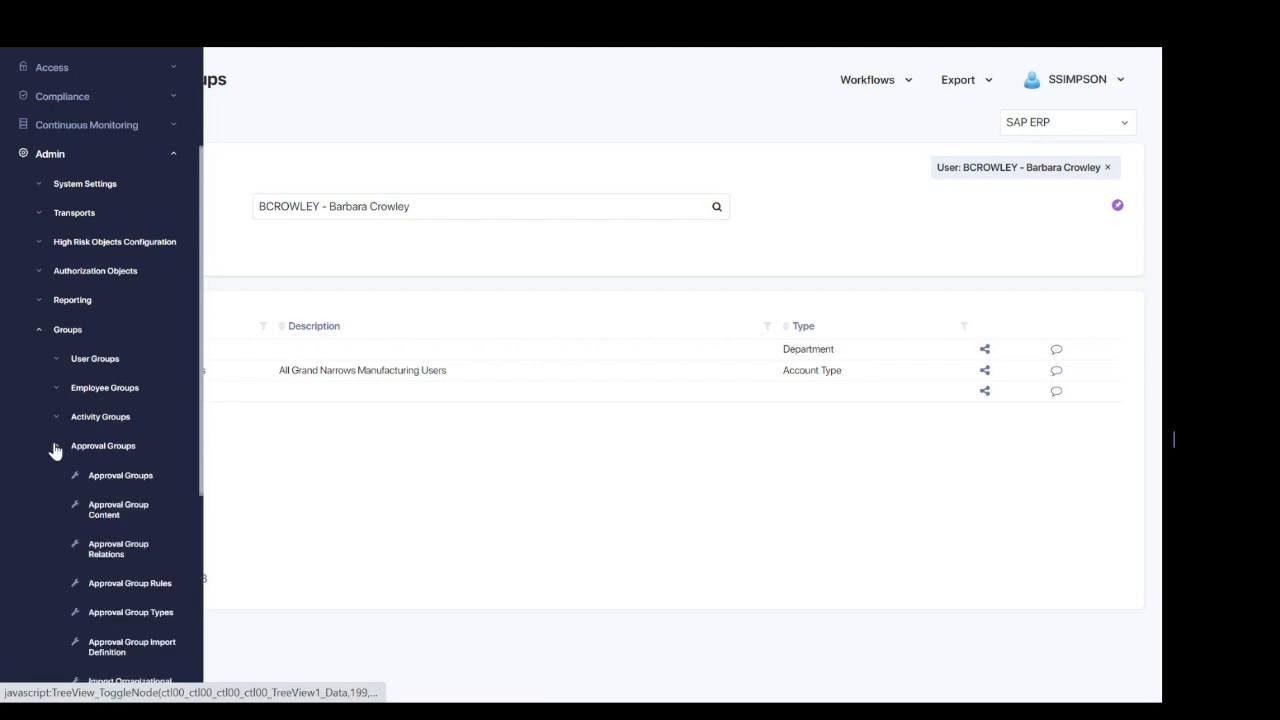
pyautogui.scroll(-3, 55, 450)
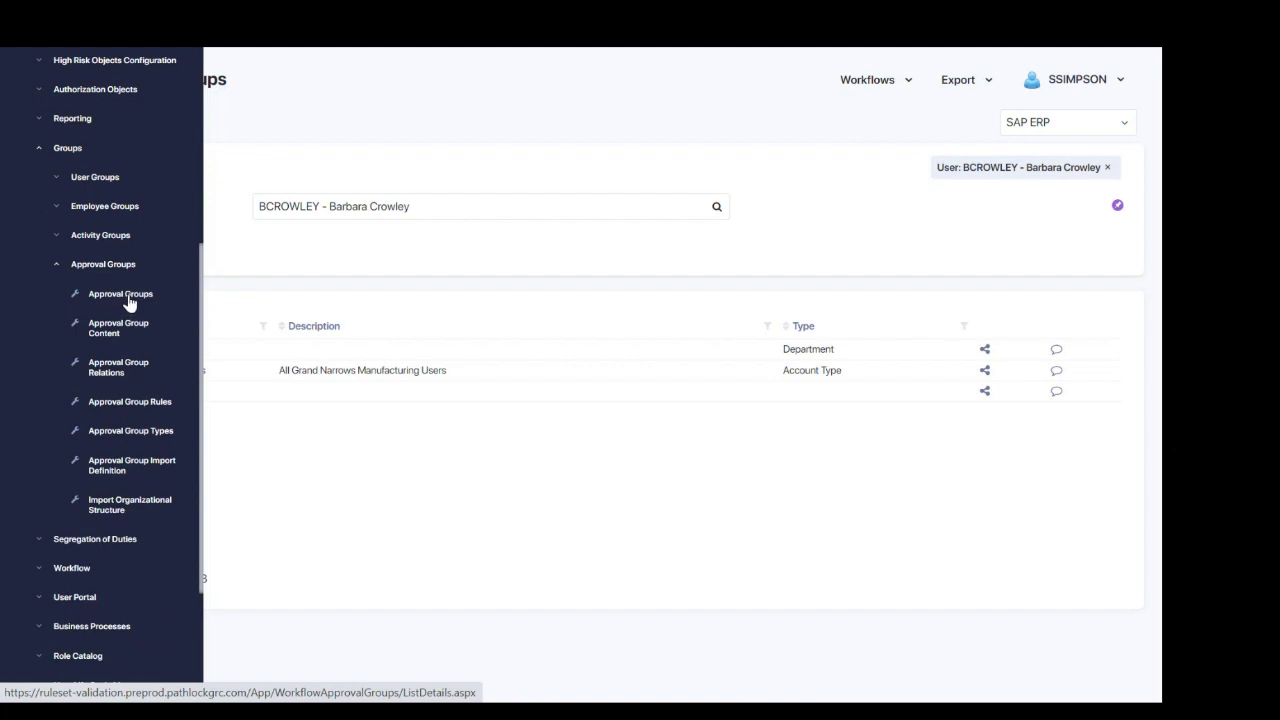
pyautogui.click(129, 303)
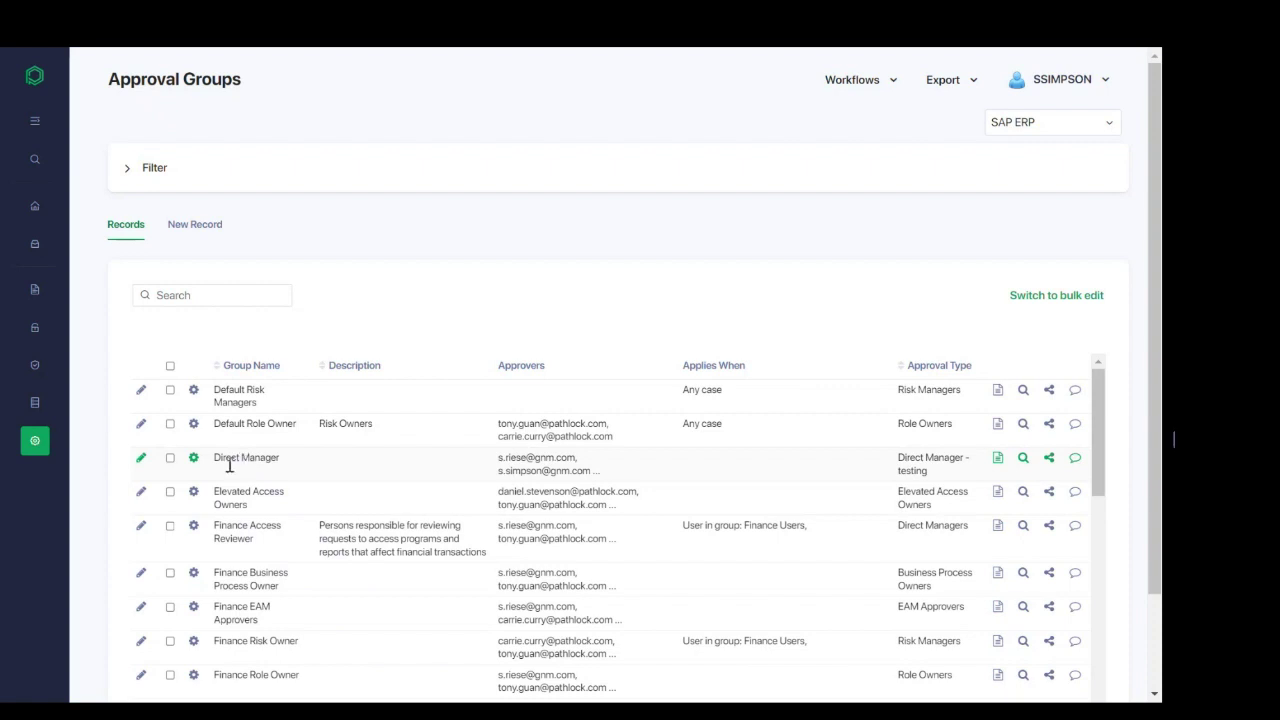
# Step: Open Approval Group Content to see users assigned to groups like Direct Manager and Elevated Access Owners
pyautogui.moveTo(47, 450)
pyautogui.click(89, 340)
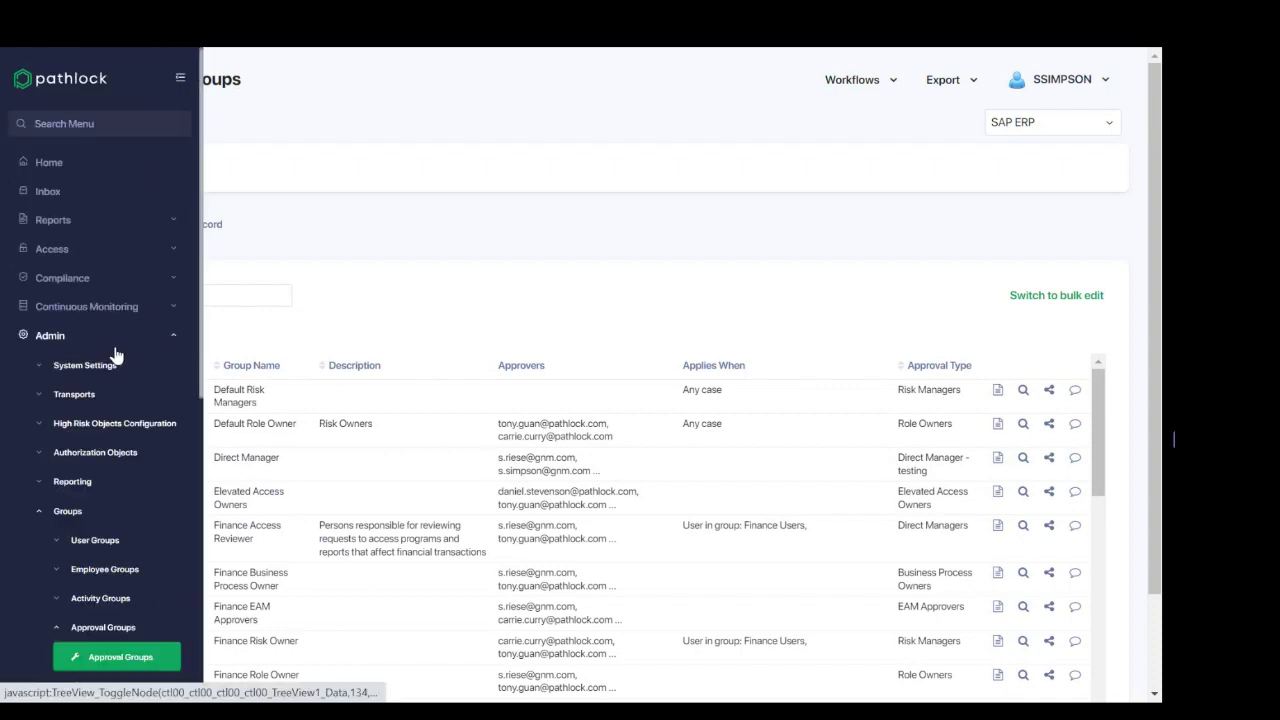
pyautogui.scroll(-1, 110, 460)
pyautogui.click(110, 609)
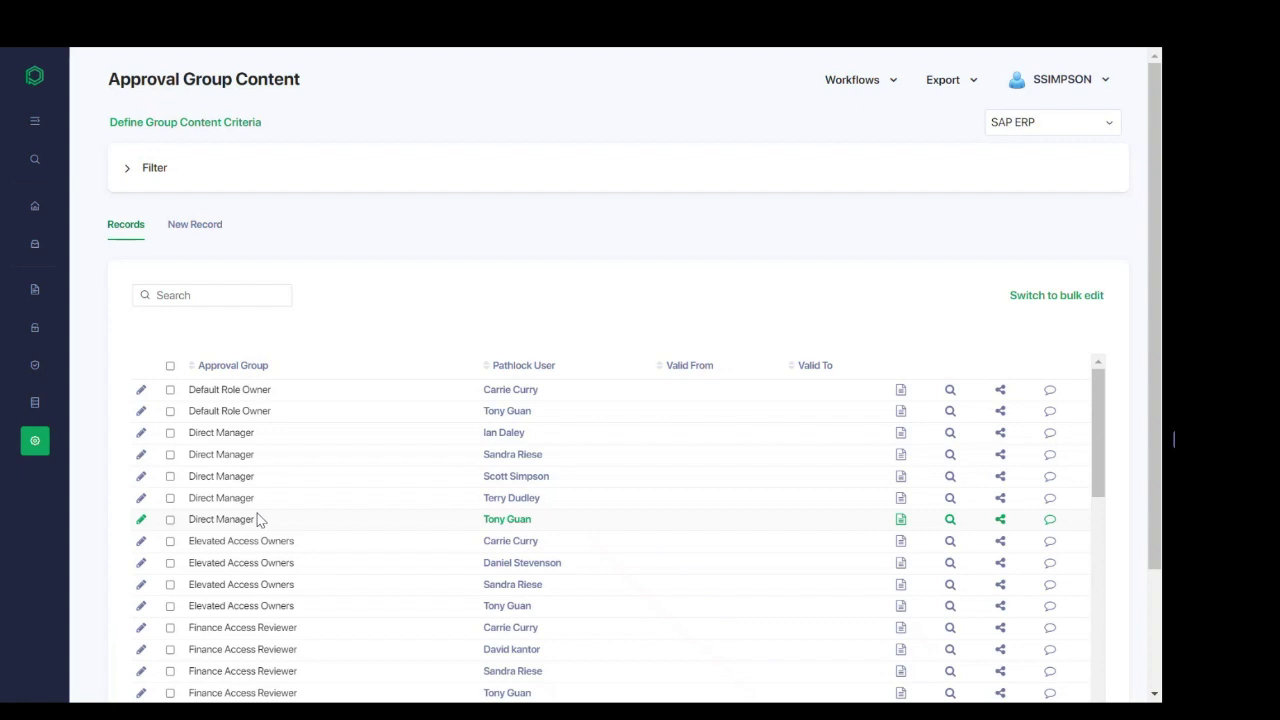
# Step: Open Approval Group Relations with its filter shown, listing three approval groups tied to Finance Users
pyautogui.moveTo(41, 448)
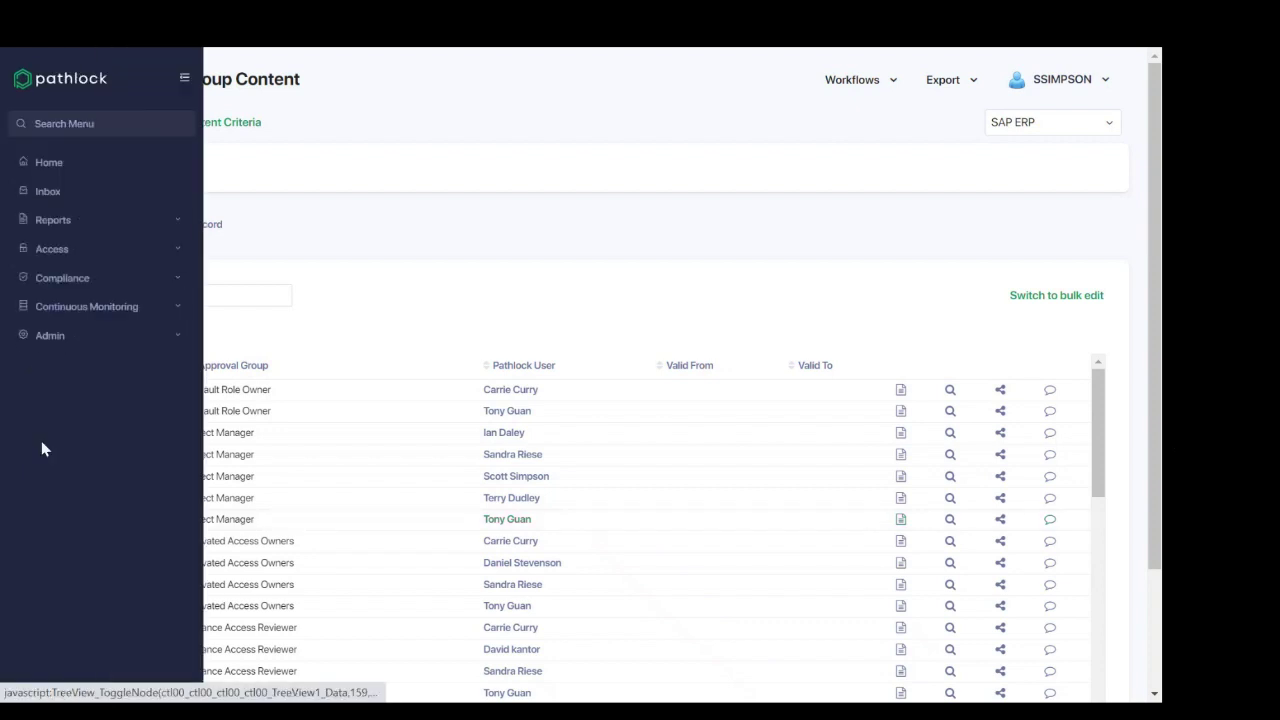
pyautogui.click(118, 338)
pyautogui.scroll(-2, 93, 587)
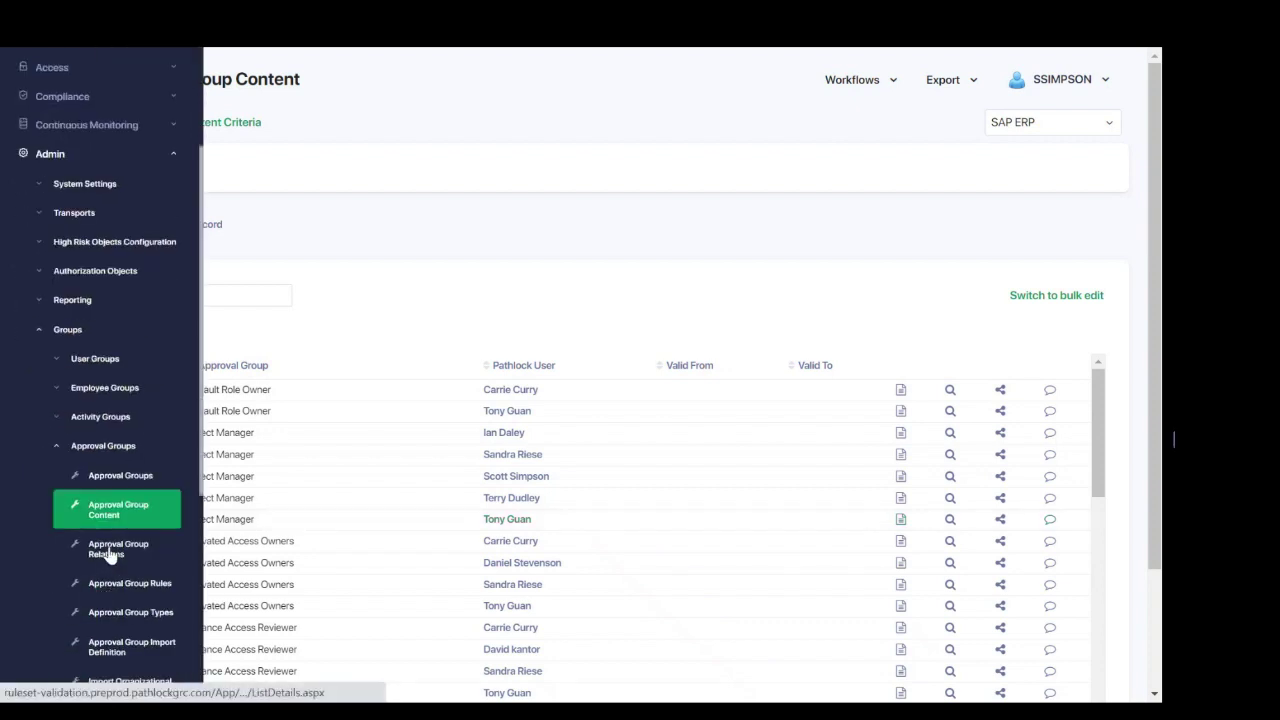
pyautogui.click(110, 548)
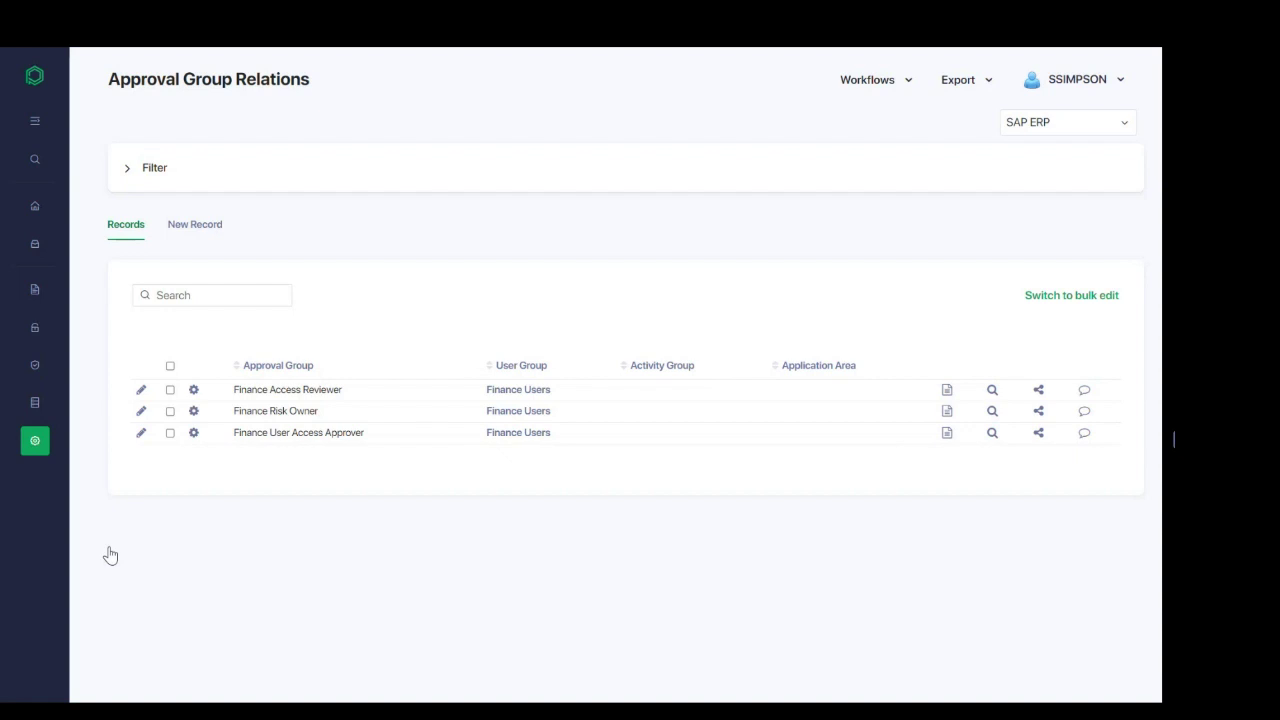
pyautogui.click(127, 176)
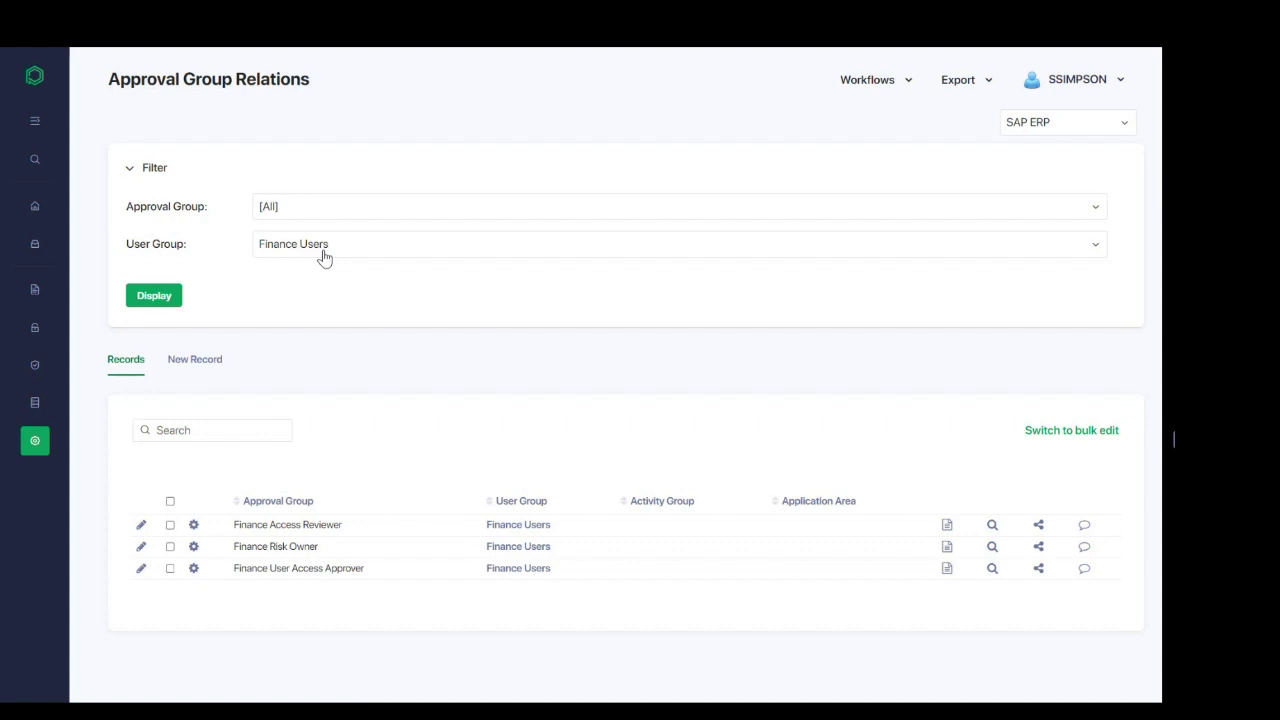
# Step: Open the Approval Group Rules page under Admin > Groups > Approval Groups
pyautogui.click(36, 440)
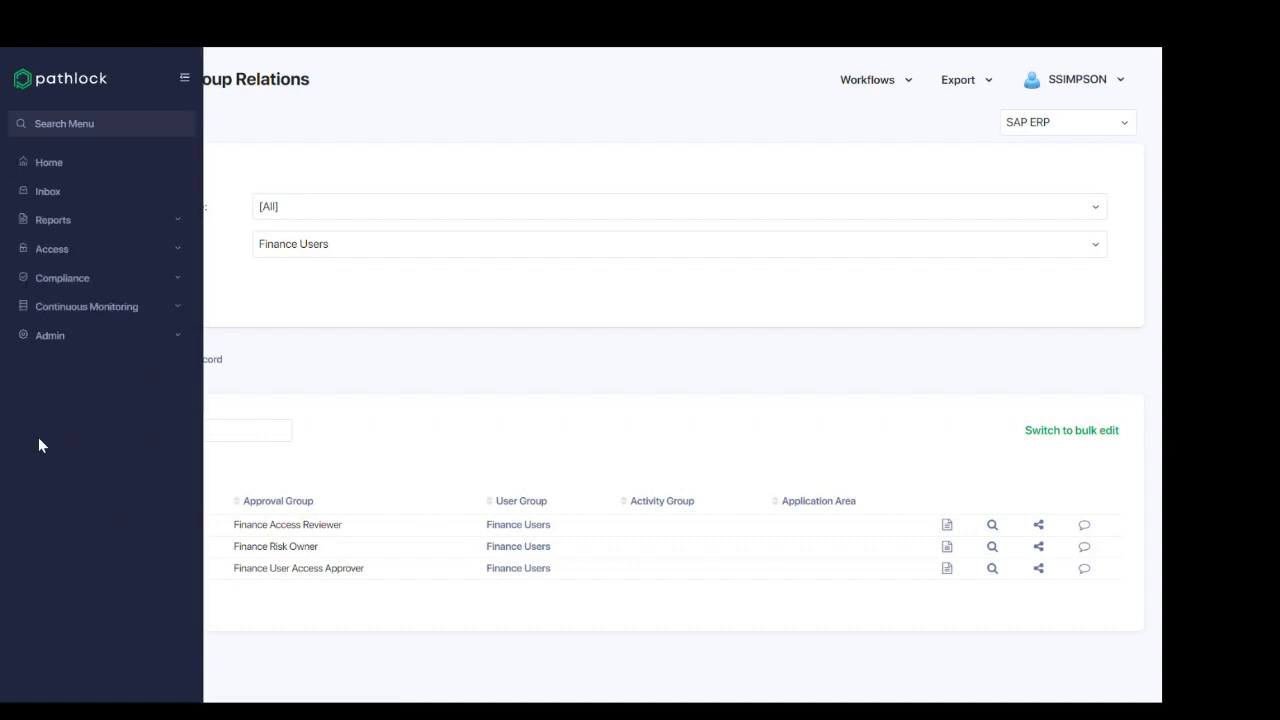
pyautogui.click(76, 337)
pyautogui.scroll(-5, 94, 420)
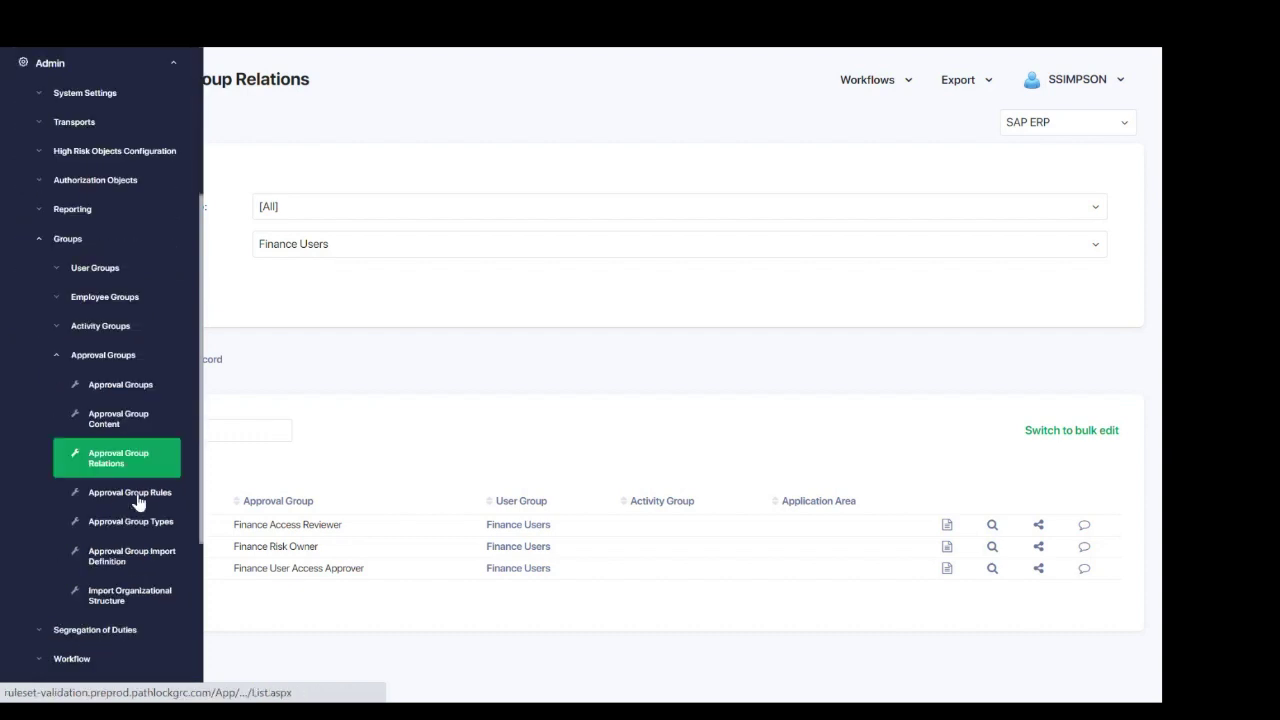
pyautogui.click(130, 496)
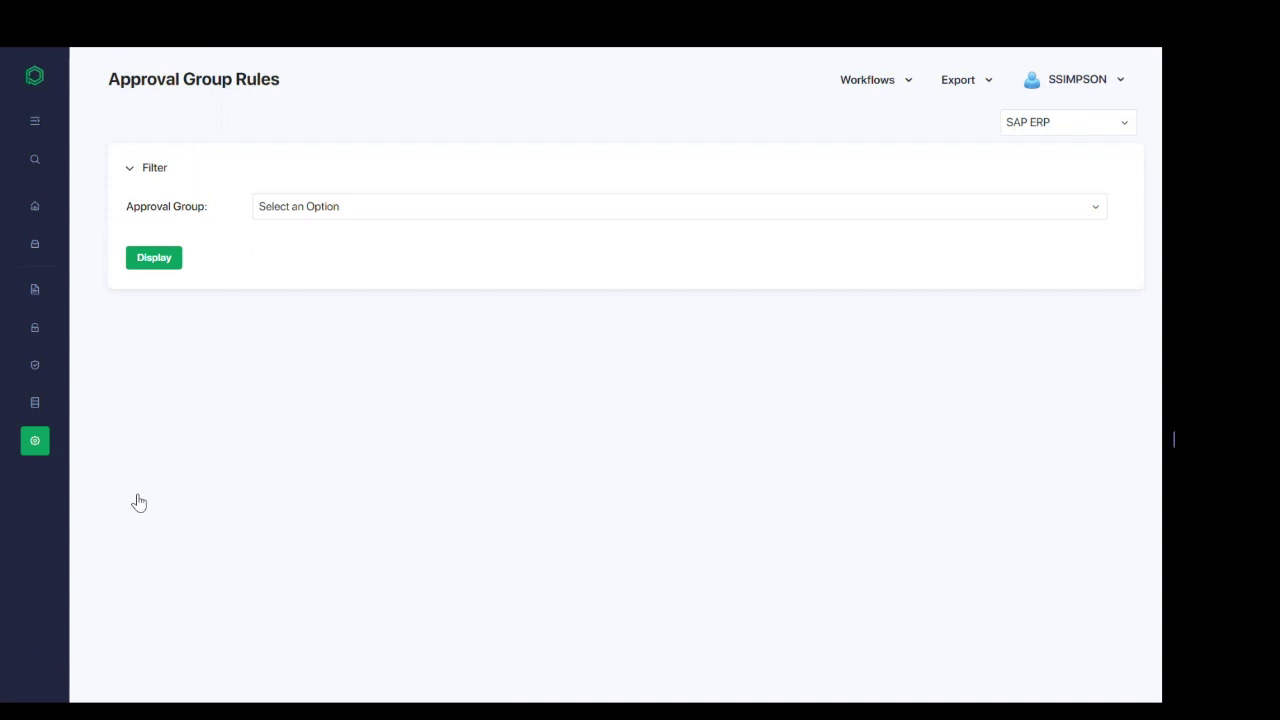
# Step: Select the Direct Manager approval group and add a new rule to see its user criteria form
pyautogui.click(287, 216)
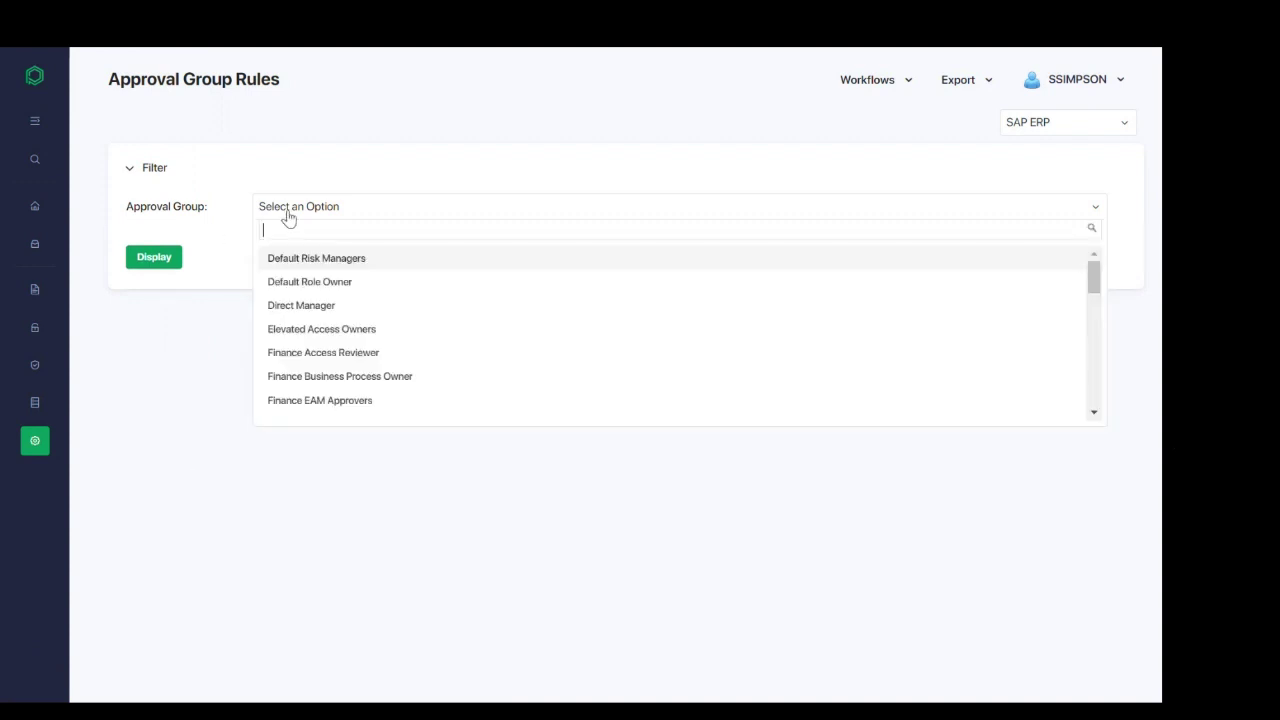
pyautogui.click(298, 310)
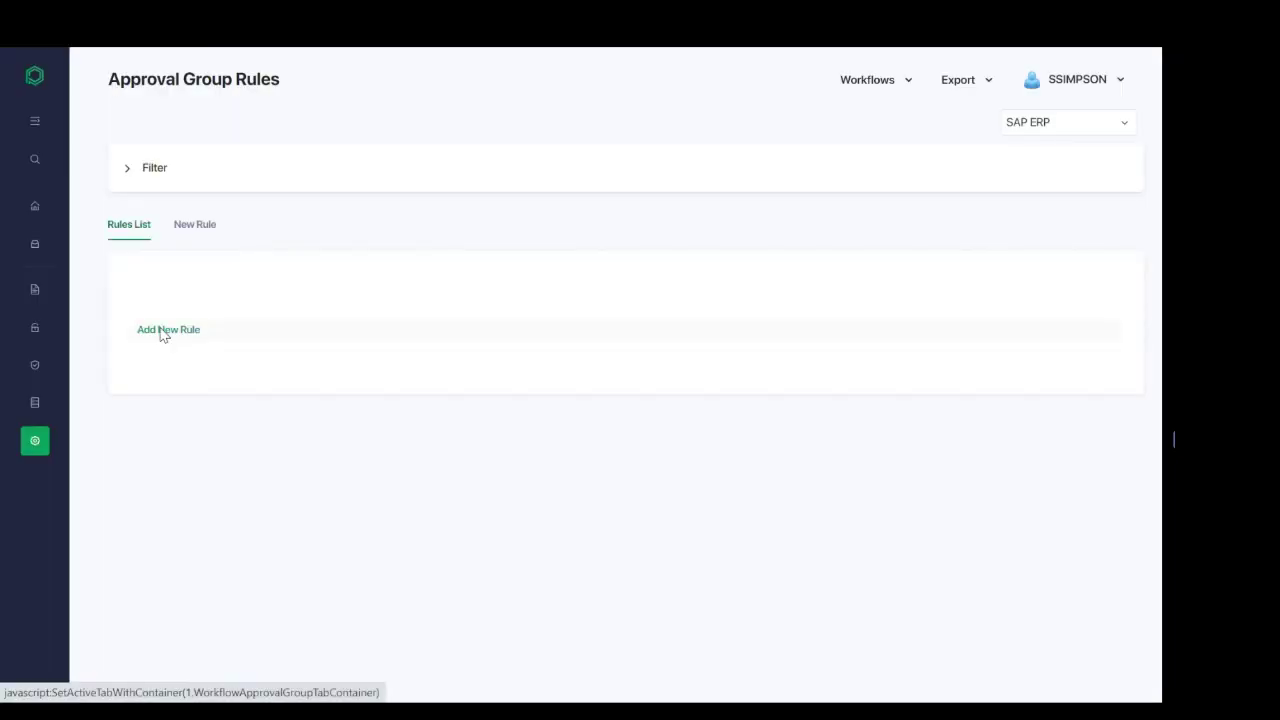
pyautogui.click(162, 333)
pyautogui.scroll(-2, 123, 338)
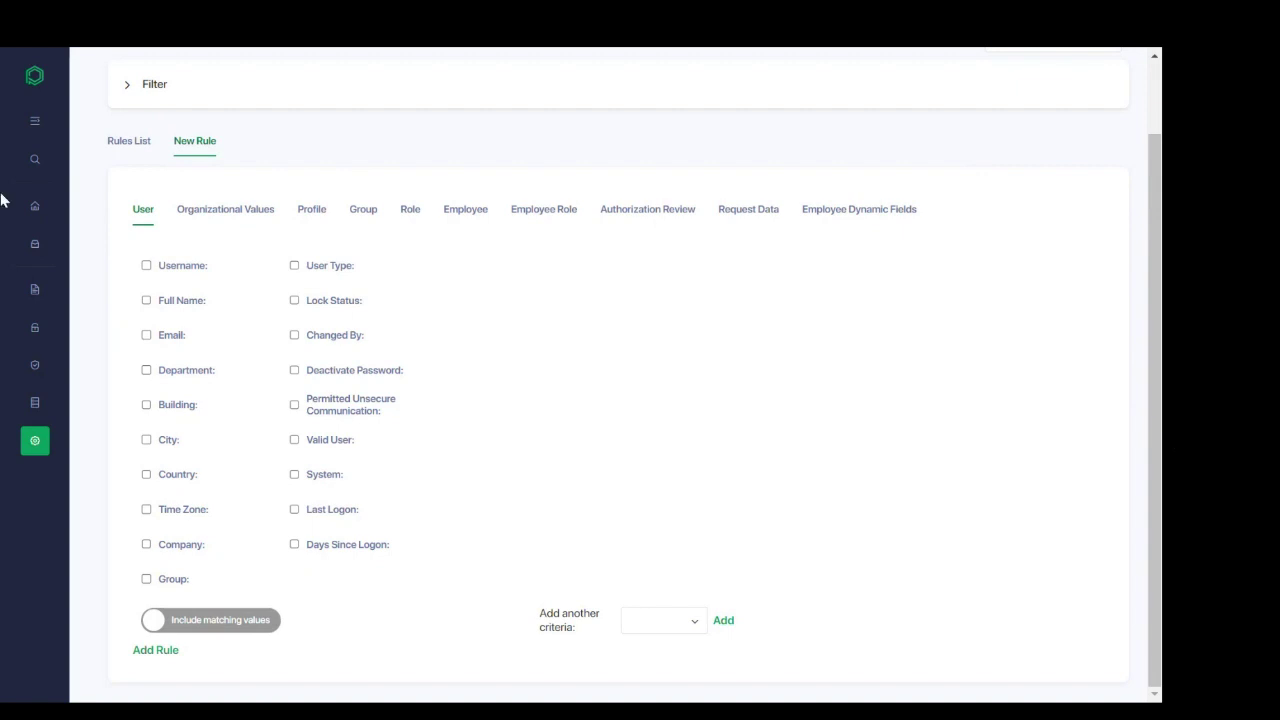
pyautogui.moveTo(35, 440)
pyautogui.scroll(-3, 49, 449)
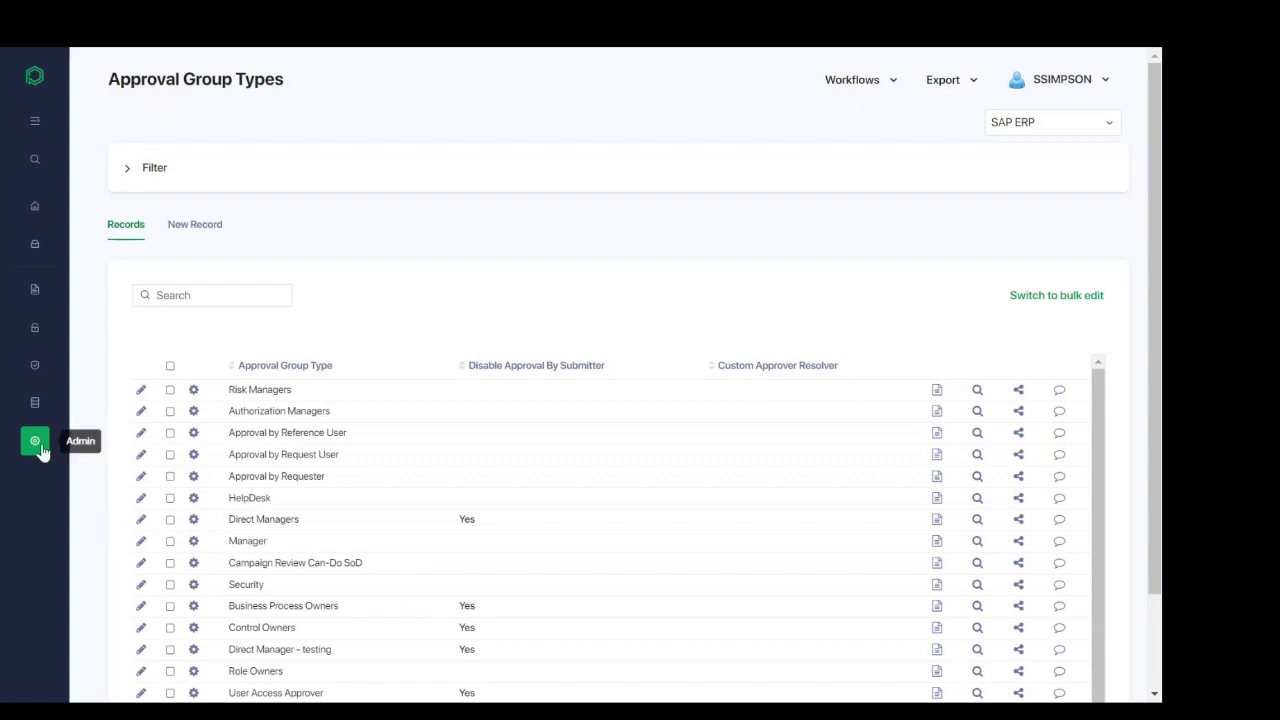
# Step: Open Approval Group Import Definition, showing the active Direct Managers - Manual import record
pyautogui.moveTo(35, 440)
pyautogui.scroll(-1, 101, 400)
pyautogui.click(118, 336)
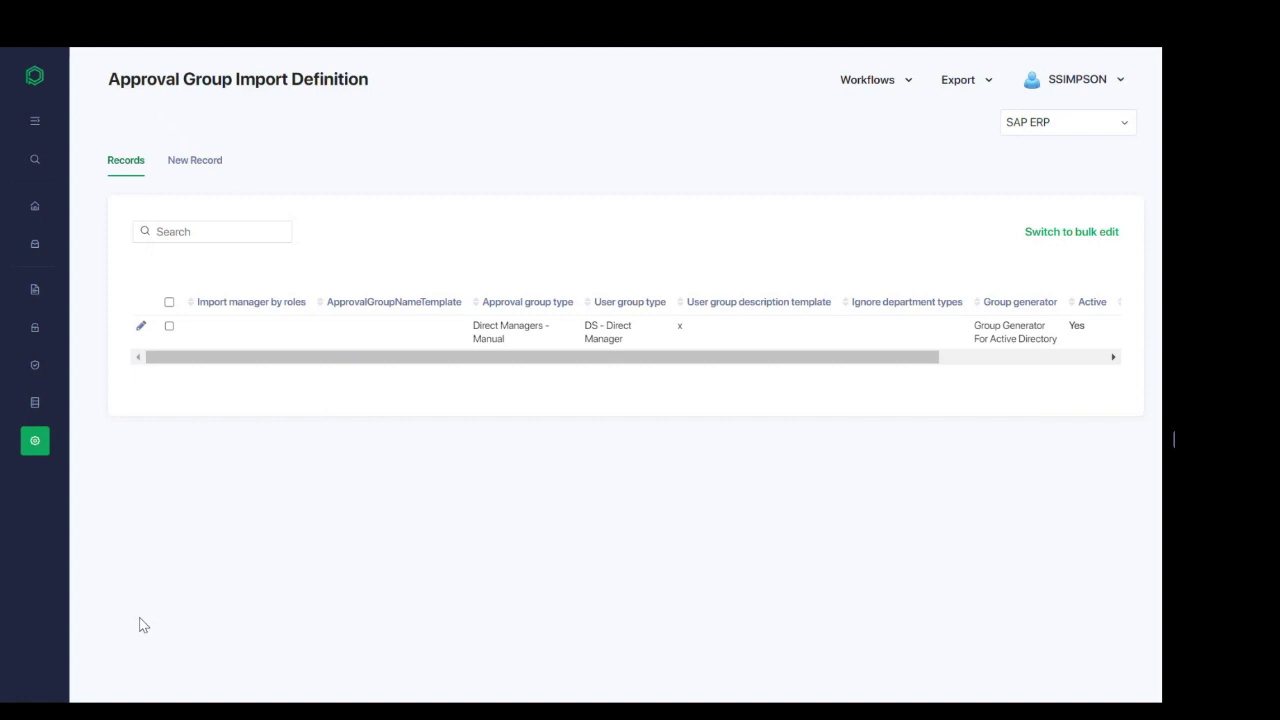
# Step: Open a New Record import definition form and look over its fields
pyautogui.click(203, 170)
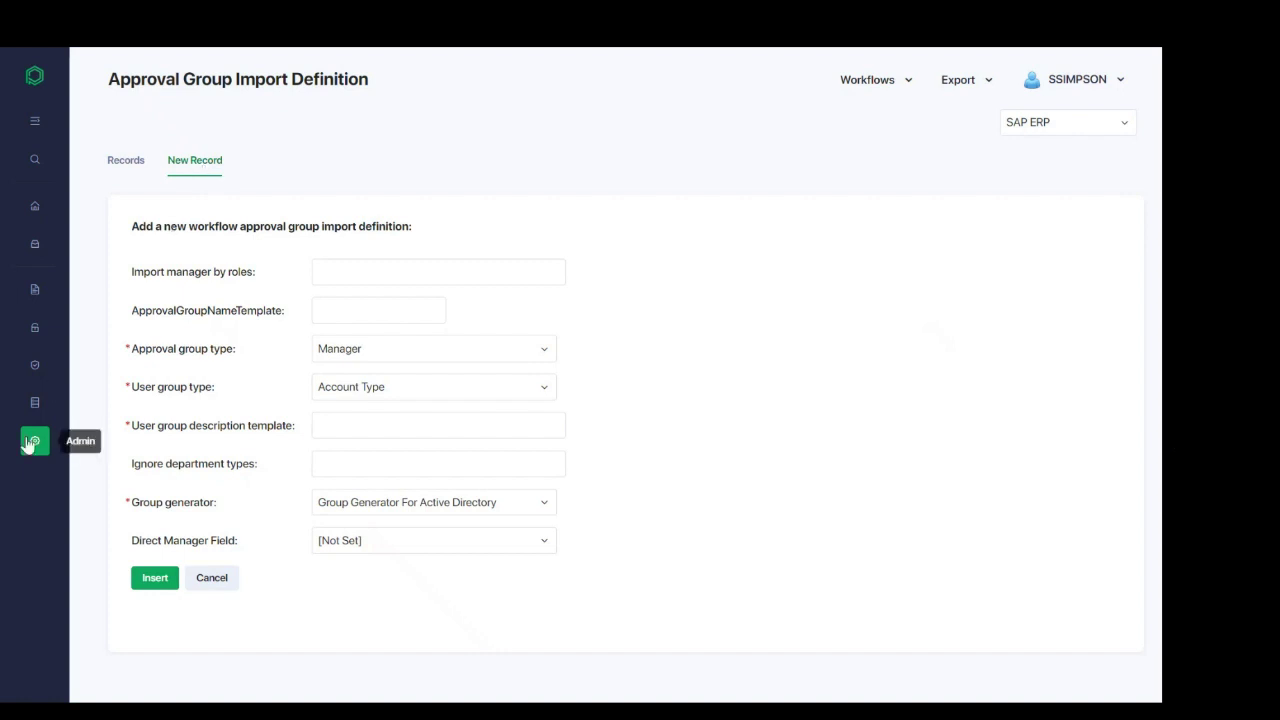
pyautogui.moveTo(31, 443)
pyautogui.scroll(-3, 103, 446)
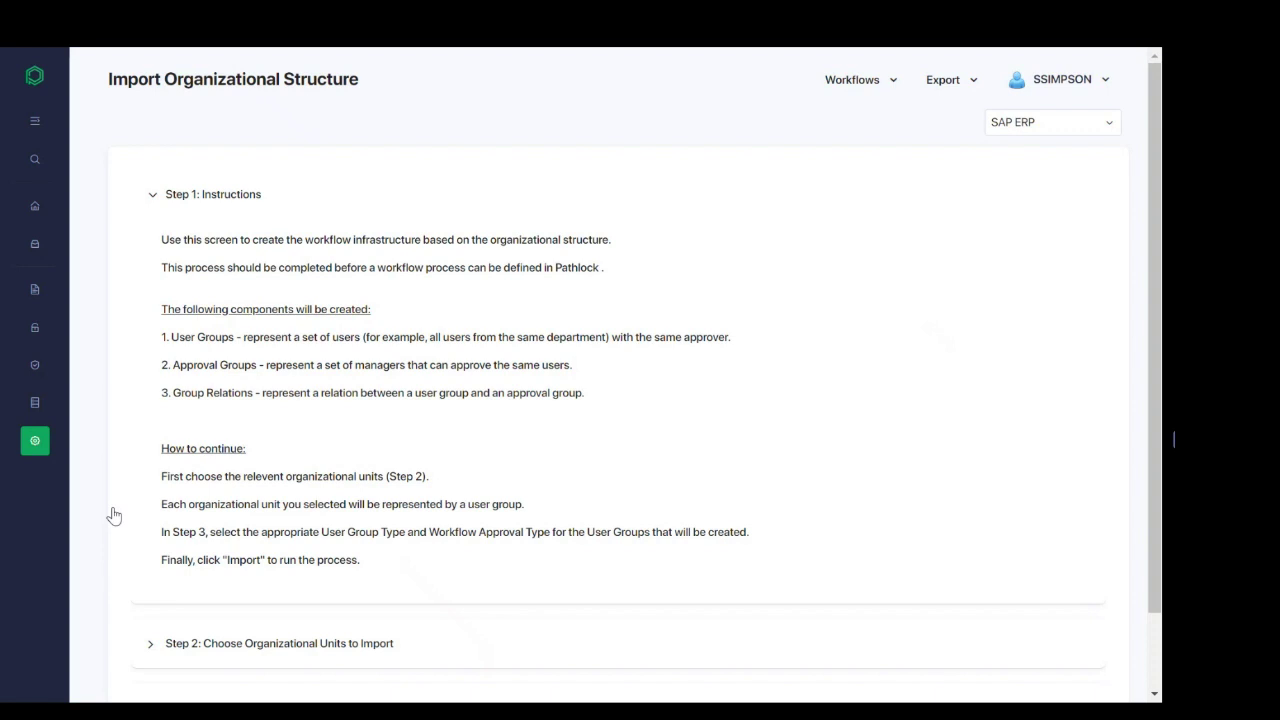
# Step: Expand Step 3: Perform Import, showing Account Type user group type and Manager approval type
pyautogui.scroll(-1, 163, 566)
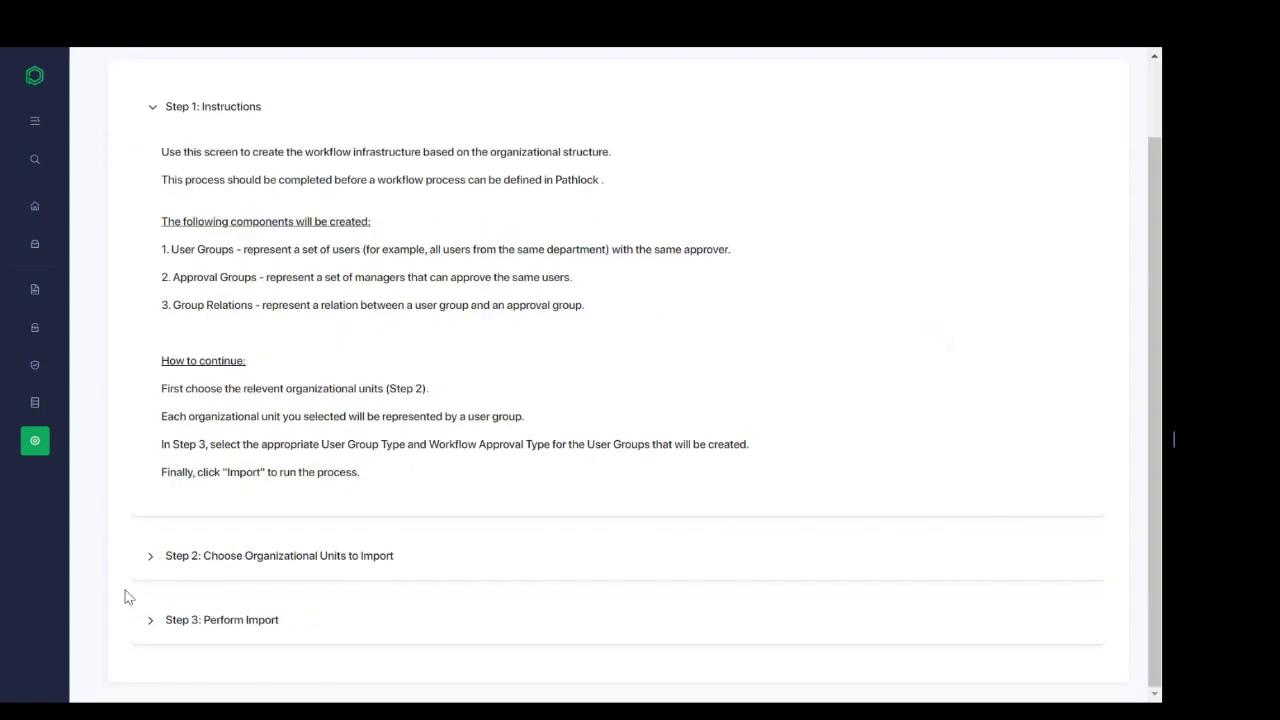
pyautogui.click(304, 637)
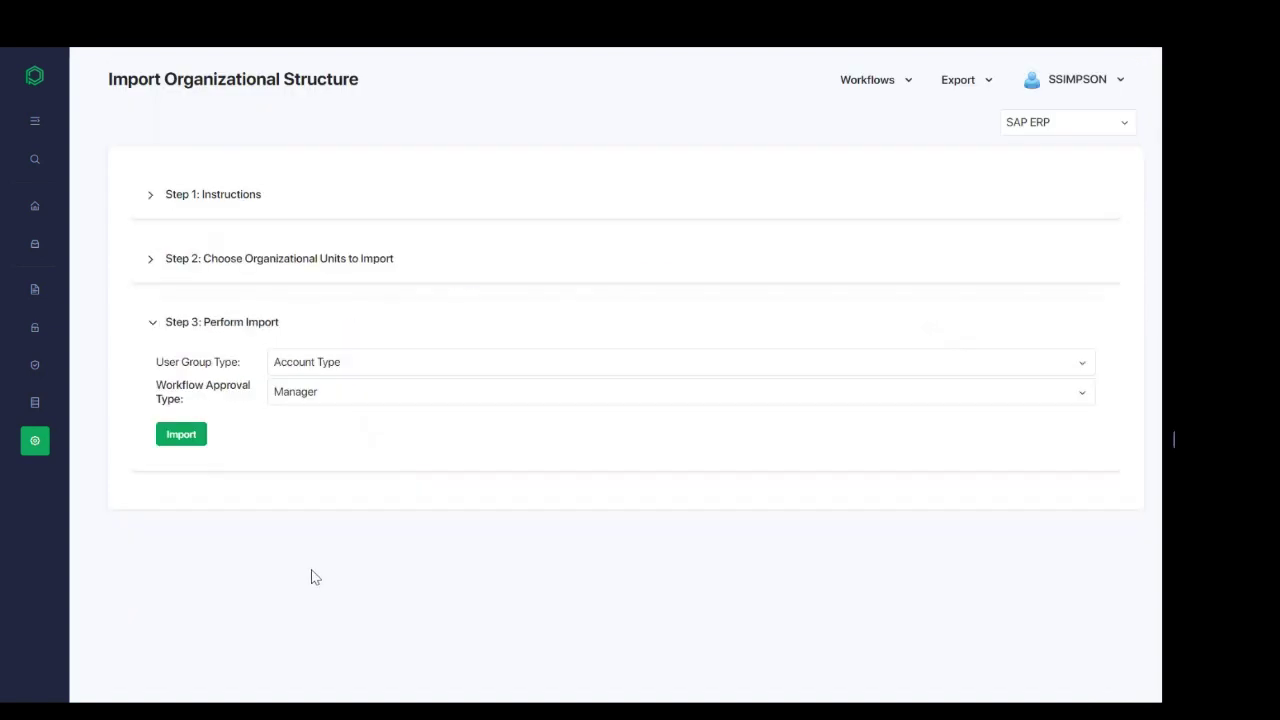